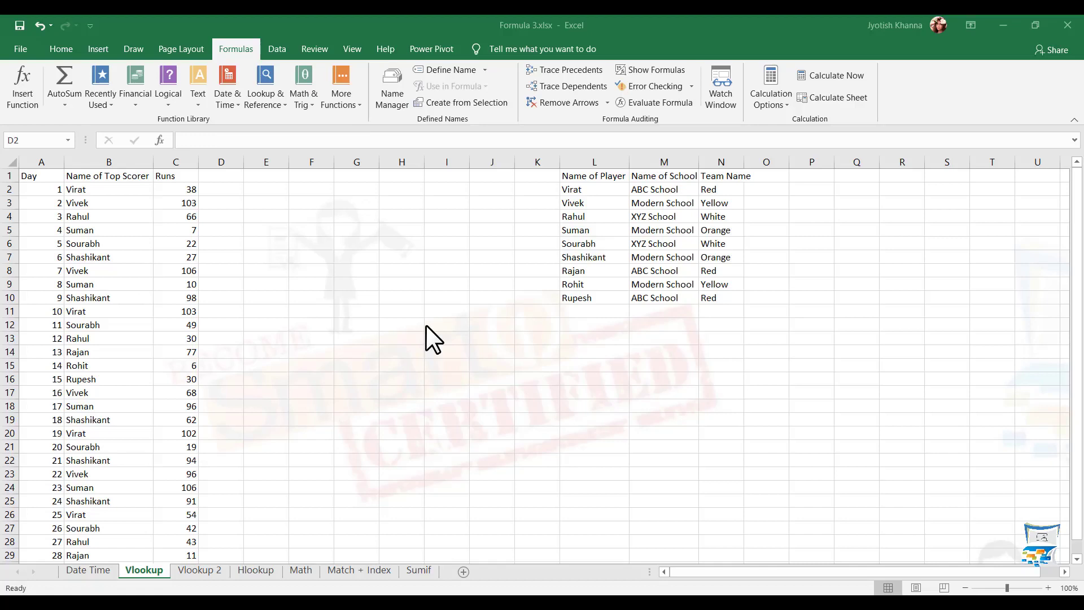
{"action": "left_click", "coordinate": [270, 571]}
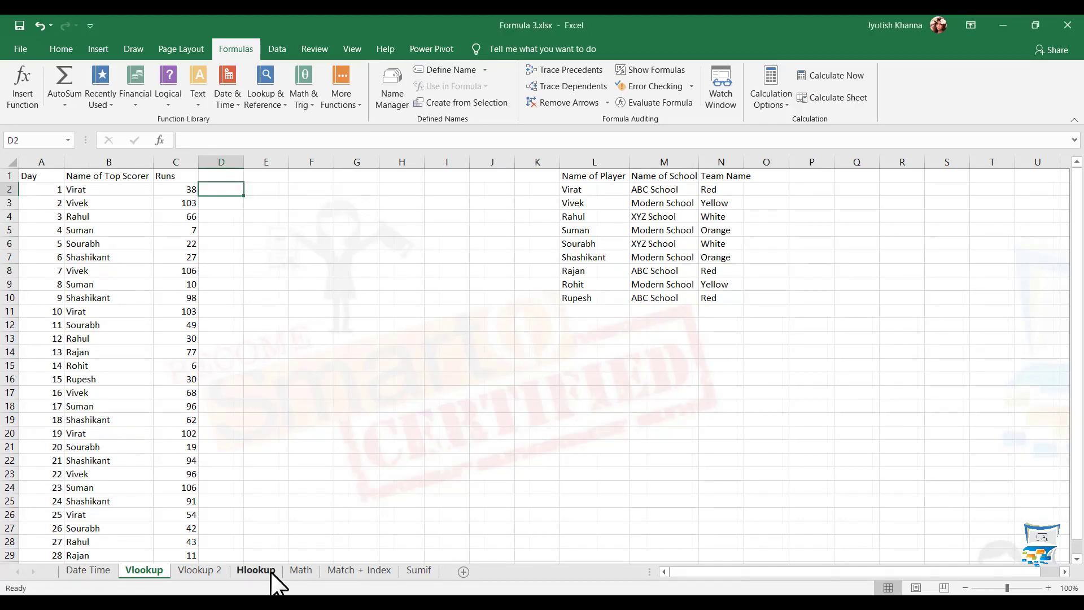
{"action": "left_click", "coordinate": [144, 571]}
{"action": "left_click_drag", "start_coordinate": [148, 230], "coordinate": [150, 409]}
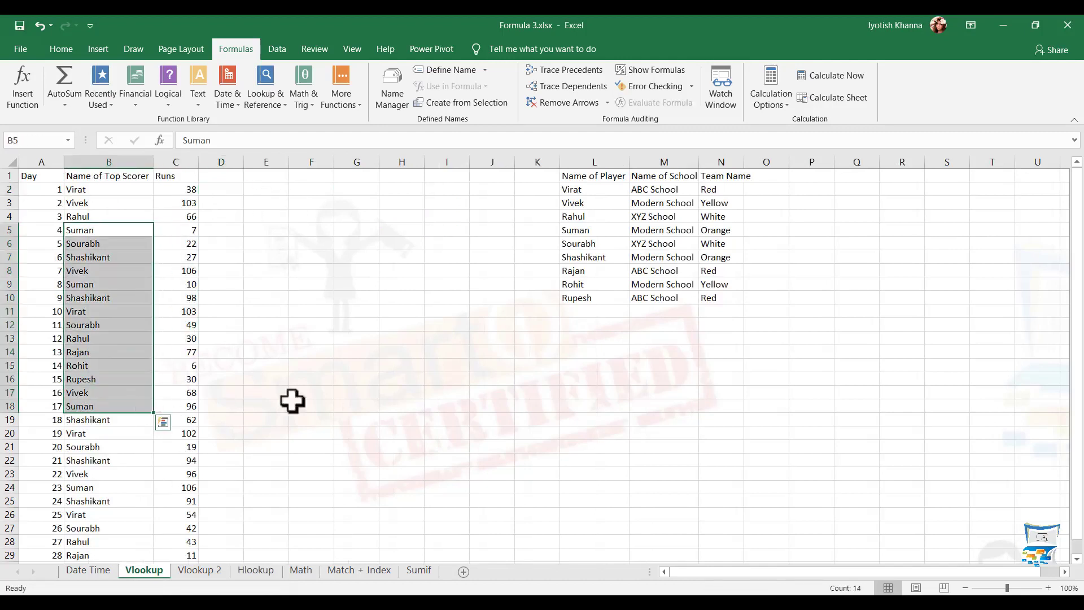
{"action": "left_click_drag", "start_coordinate": [292, 418], "coordinate": [709, 467]}
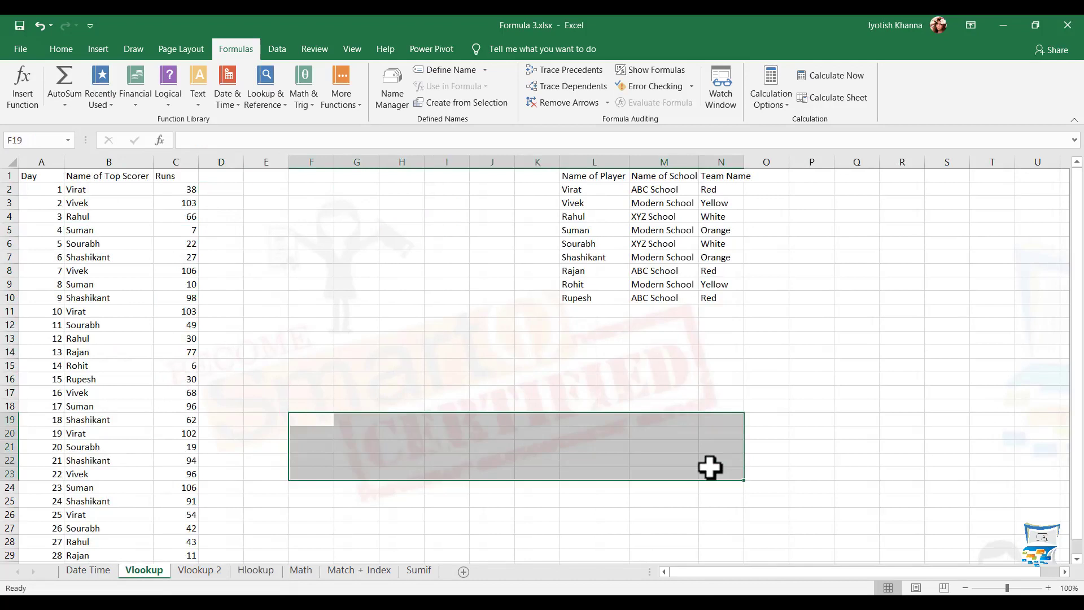
{"action": "left_click", "coordinate": [341, 365]}
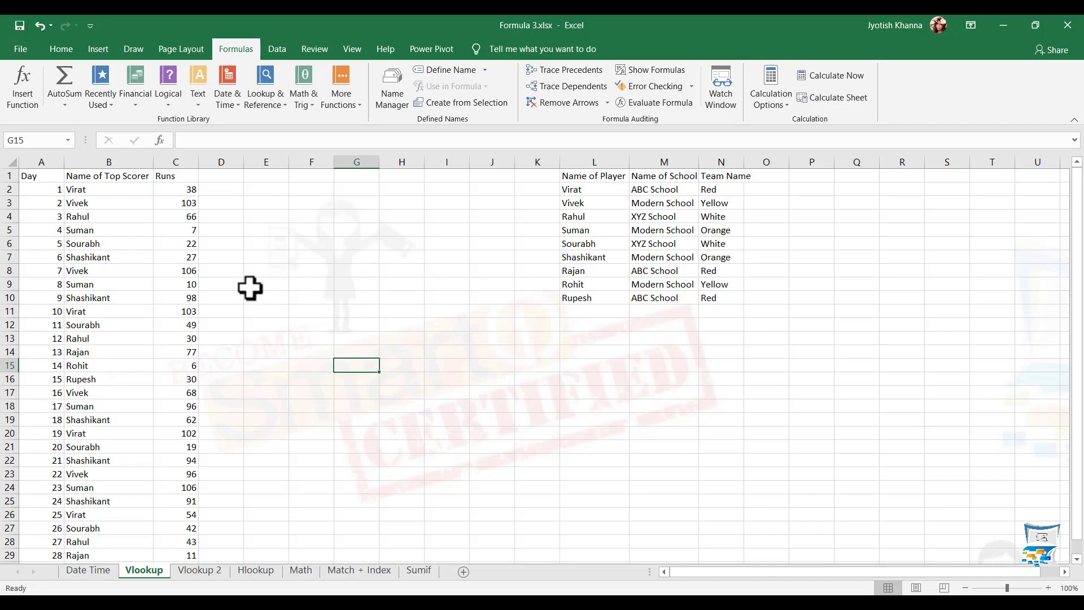
Examine the daily top-scorer table's day, name and runs columns, the blank columns beside it and one player's repeated entries.
{"action": "left_click", "coordinate": [114, 188]}
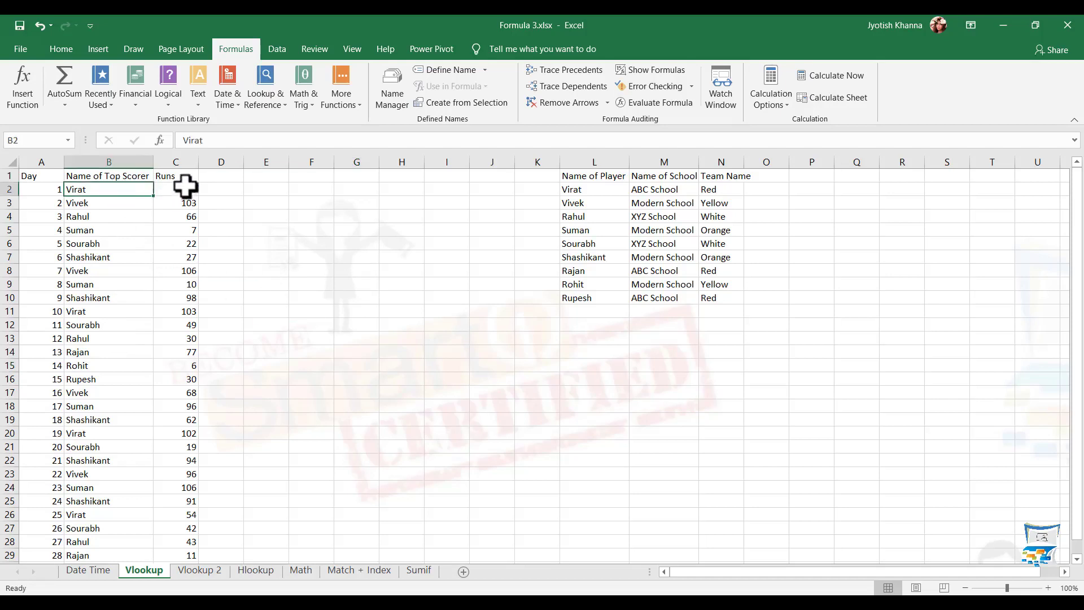
{"action": "left_click", "coordinate": [183, 189]}
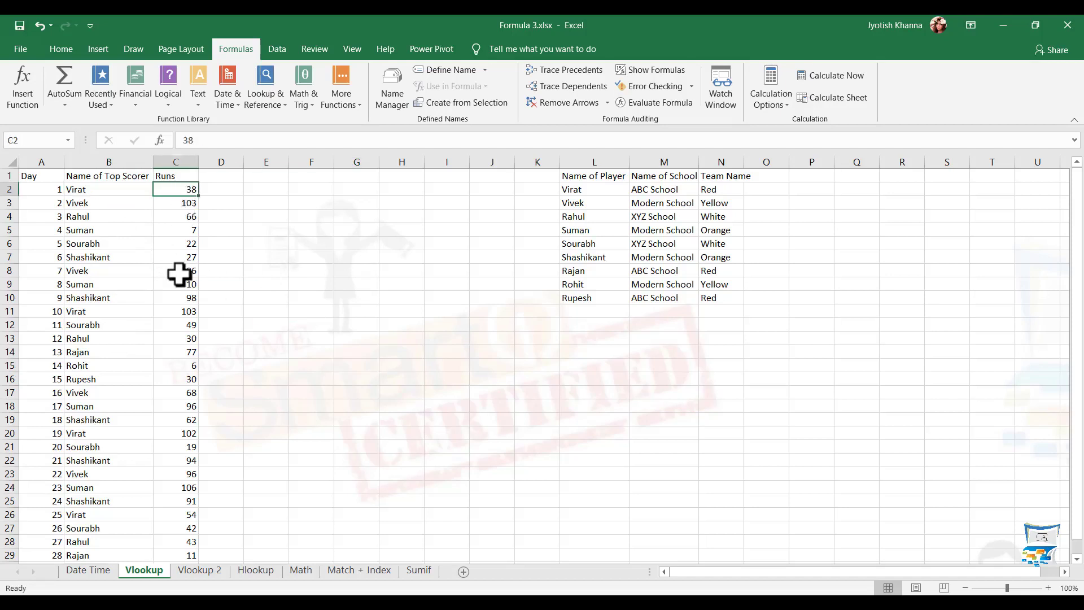
{"action": "left_click", "coordinate": [179, 340]}
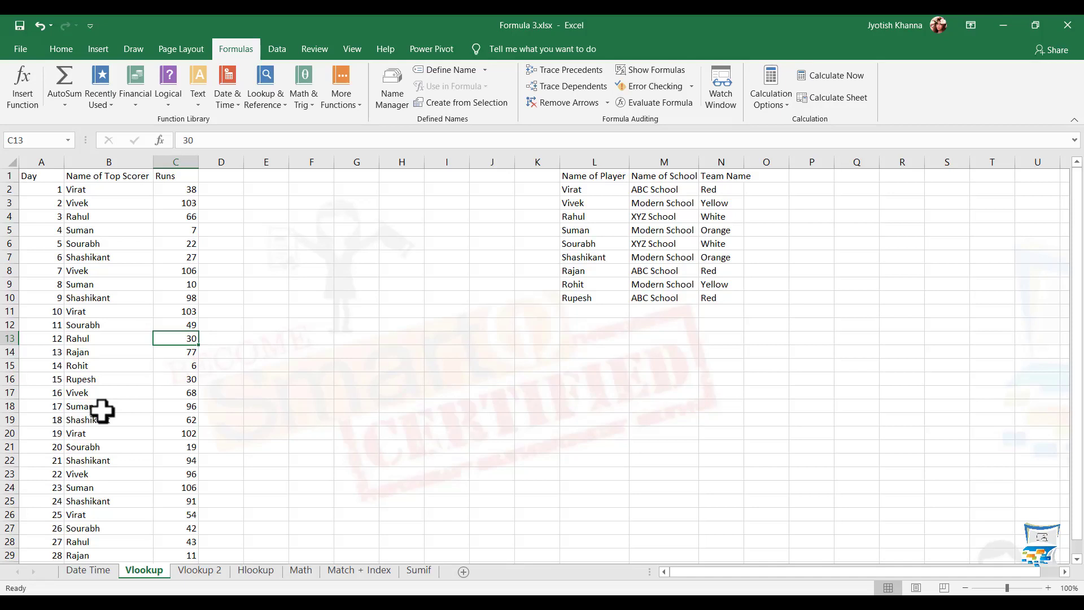
{"action": "left_click", "coordinate": [81, 188]}
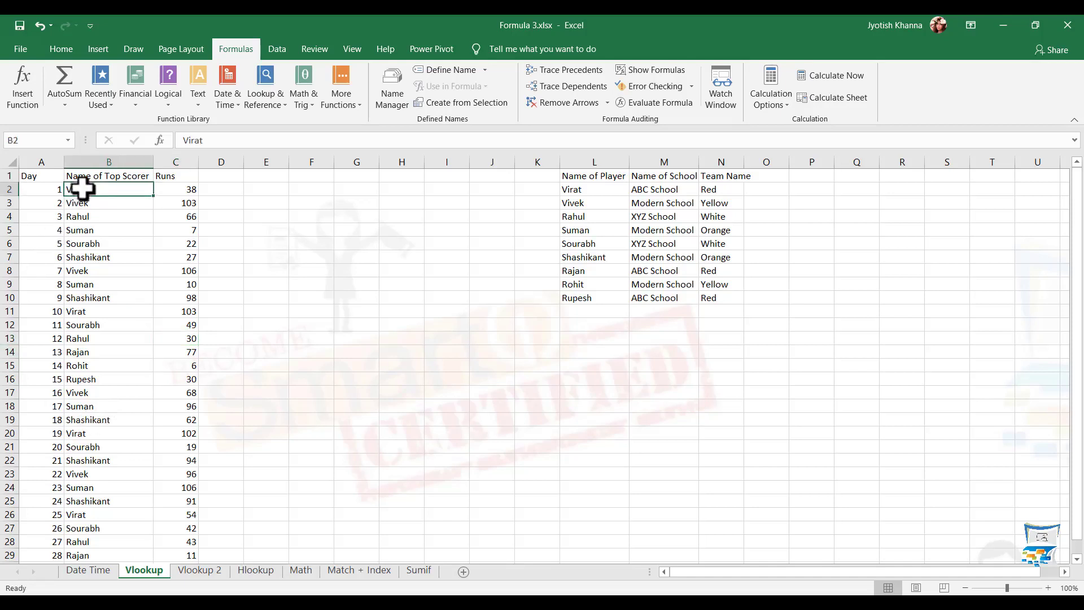
{"action": "left_click", "coordinate": [177, 189]}
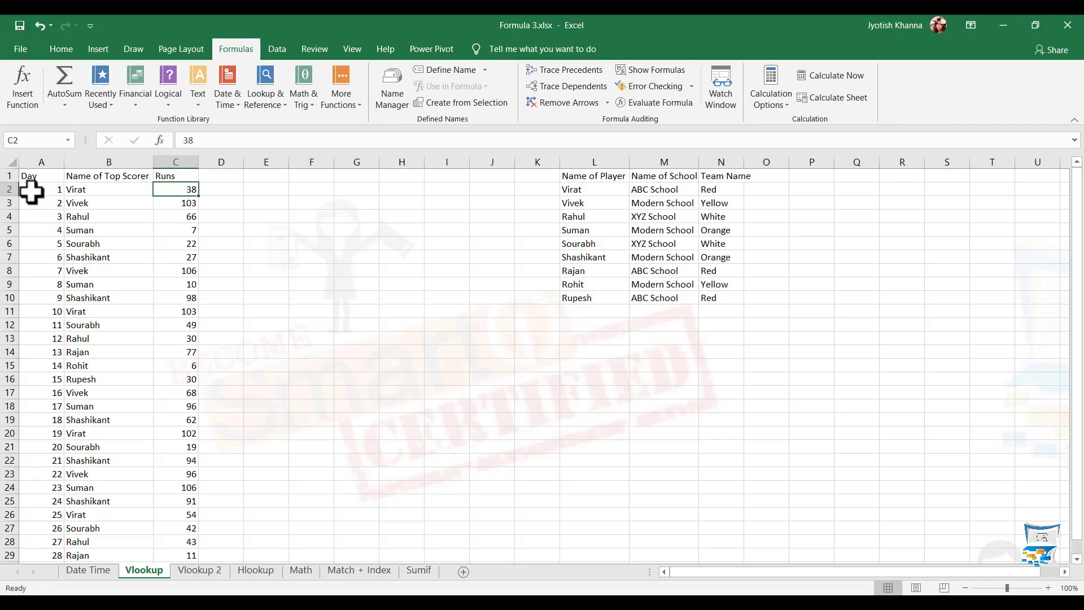
{"action": "left_click", "coordinate": [29, 188]}
{"action": "left_click", "coordinate": [226, 189]}
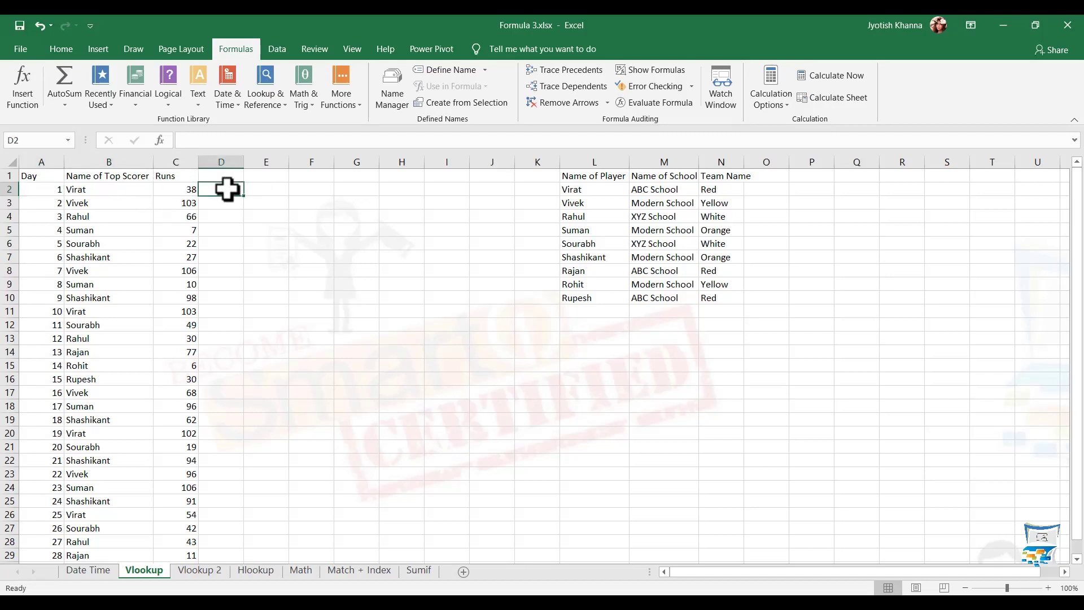
{"action": "left_click", "coordinate": [276, 189]}
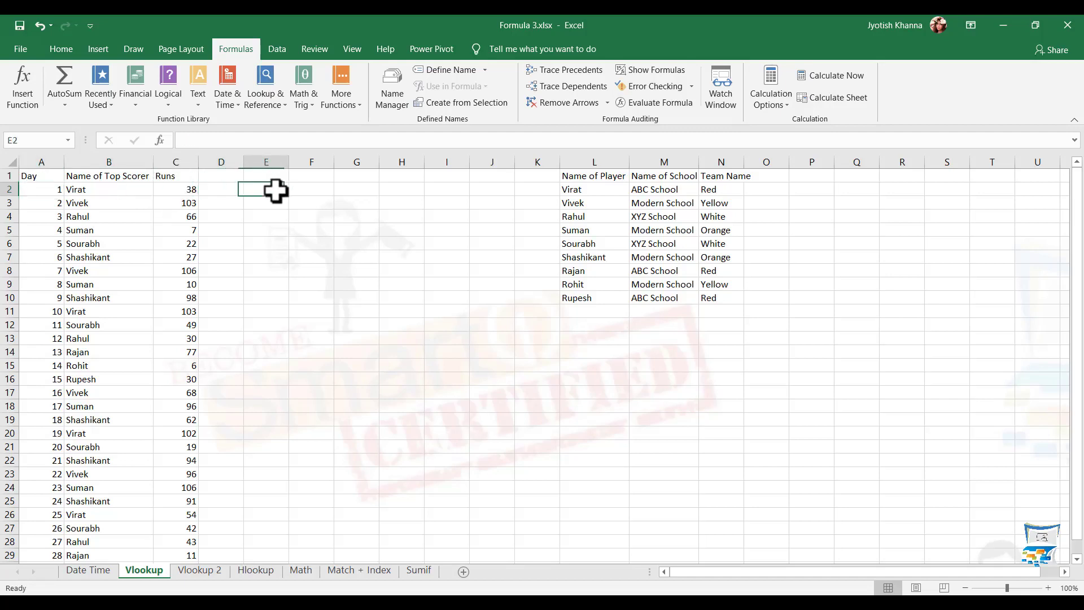
{"action": "left_click", "coordinate": [312, 187]}
{"action": "left_click", "coordinate": [360, 188]}
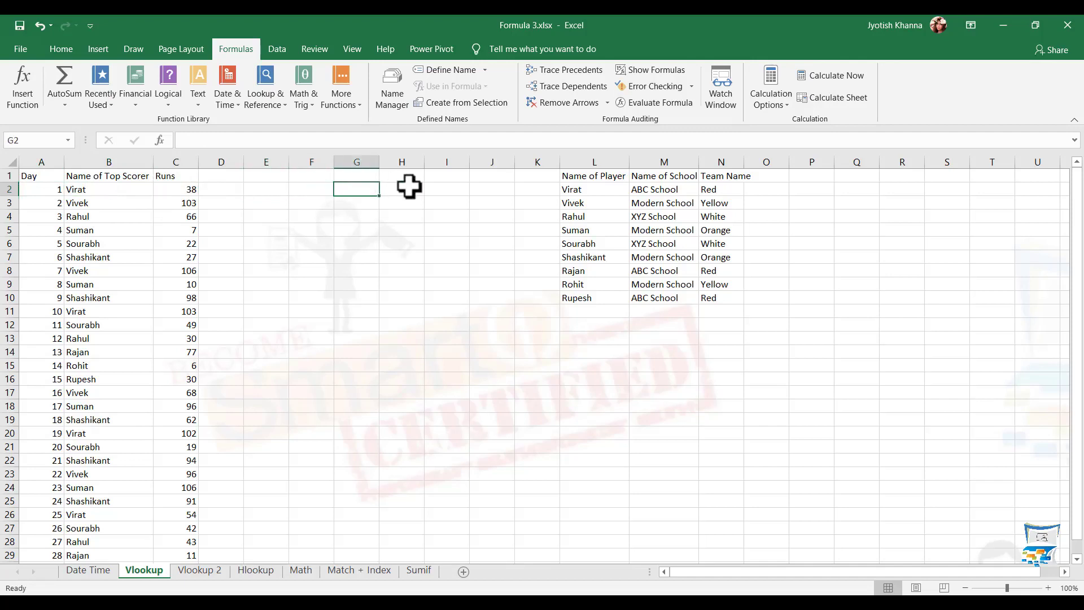
{"action": "left_click_drag", "start_coordinate": [227, 187], "coordinate": [384, 194]}
{"action": "left_click", "coordinate": [239, 270]}
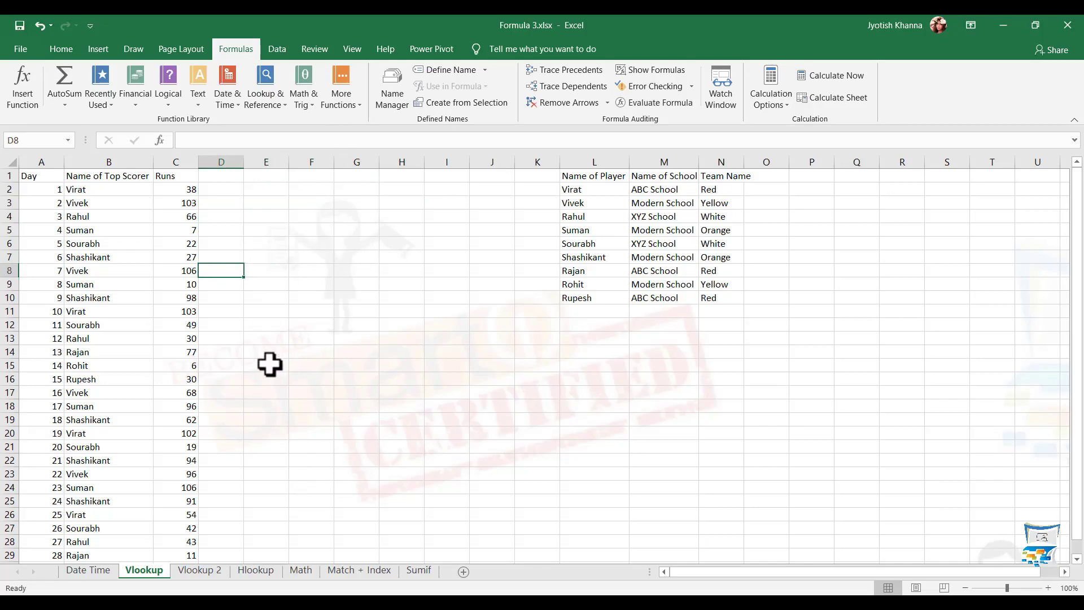
{"action": "left_click", "coordinate": [93, 191]}
{"action": "left_click", "coordinate": [88, 308]}
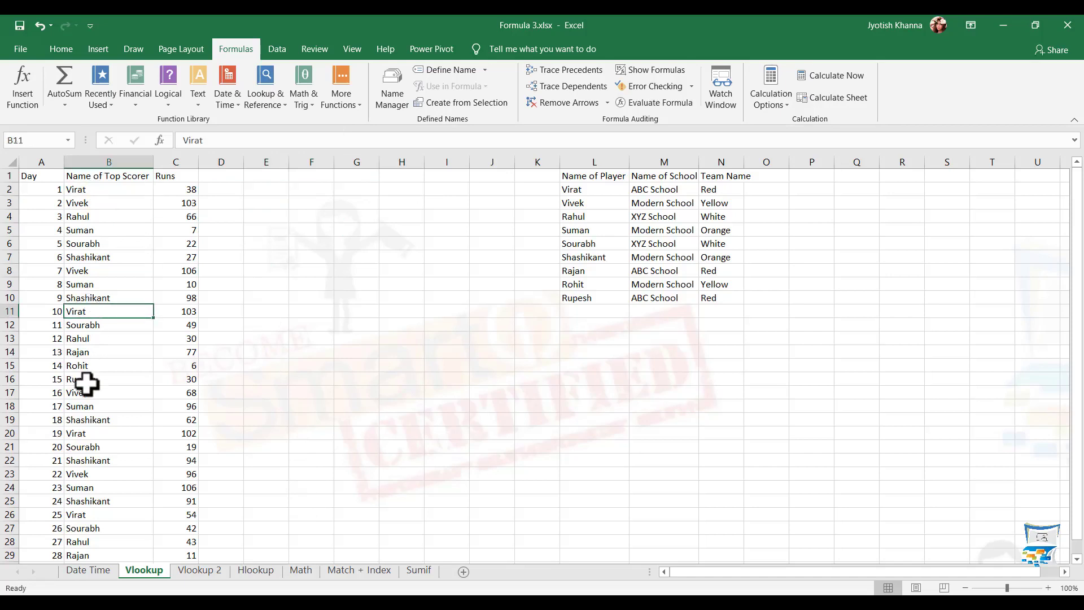
{"action": "left_click", "coordinate": [81, 432]}
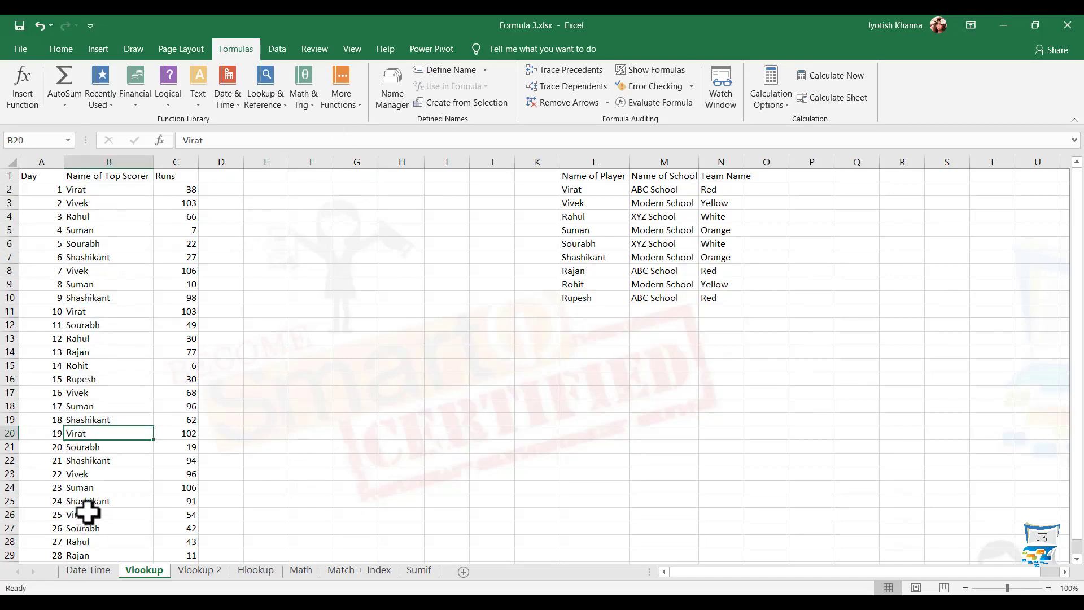
{"action": "left_click", "coordinate": [86, 513]}
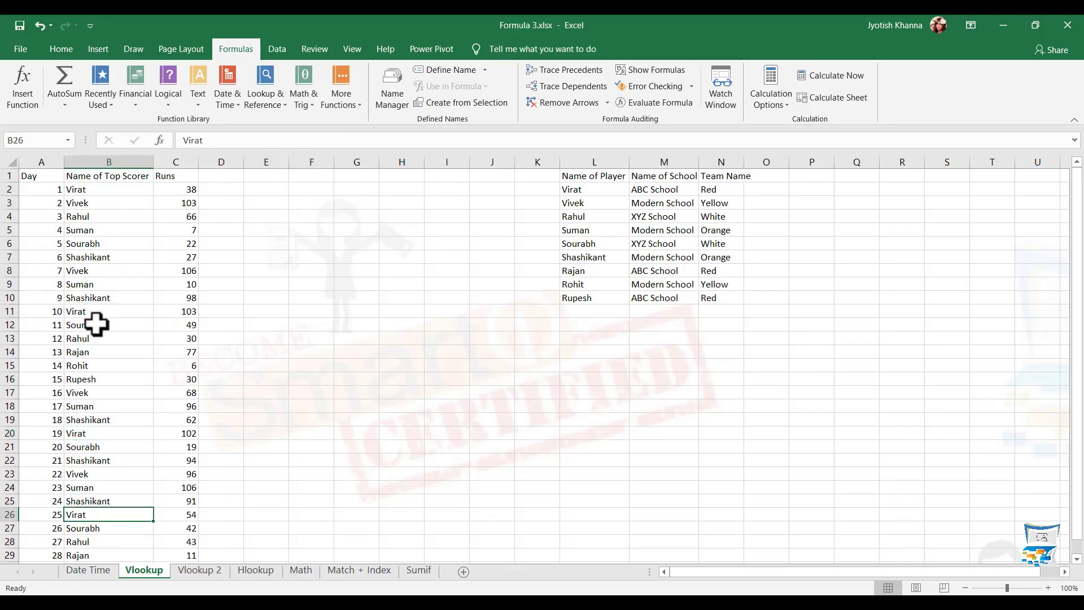
{"action": "left_click", "coordinate": [271, 475]}
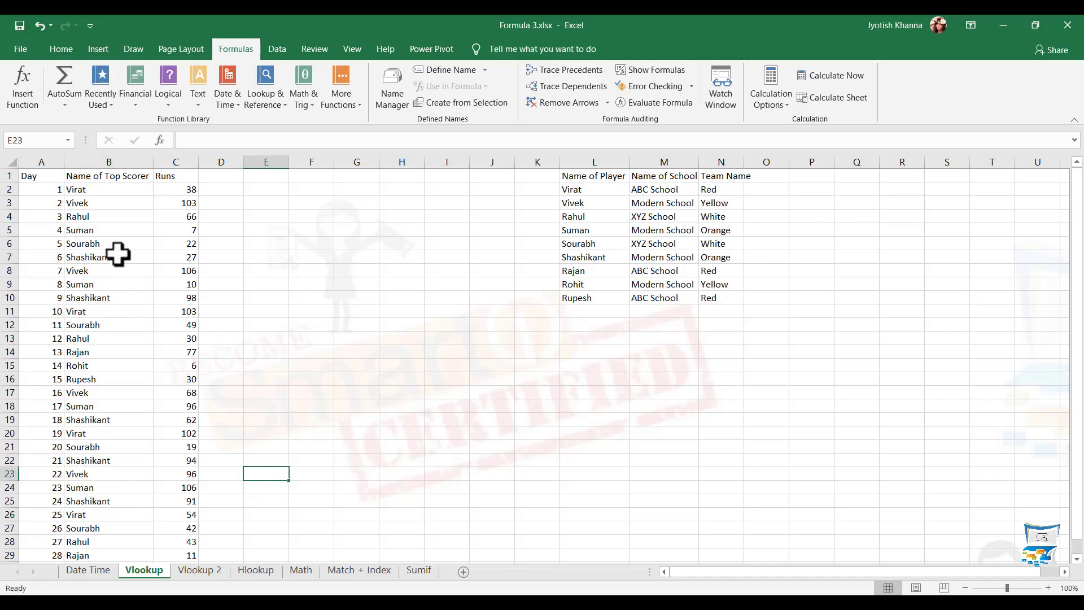
Examine the player table in columns L to N with its player, school and team fields, and the blank cells beside it.
{"action": "left_click_drag", "start_coordinate": [588, 189], "coordinate": [707, 299]}
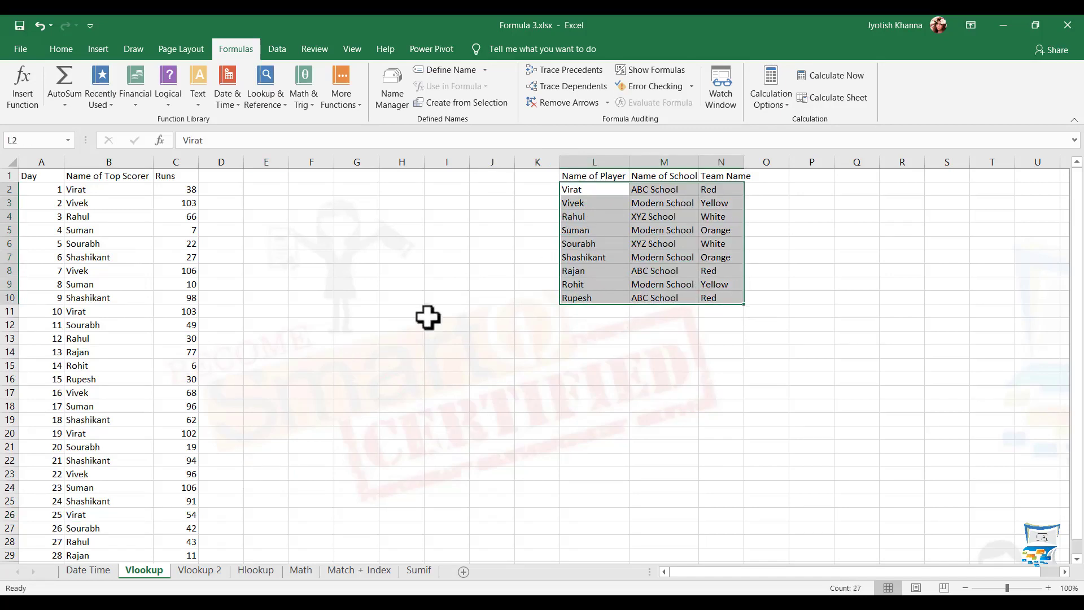
{"action": "left_click", "coordinate": [595, 187]}
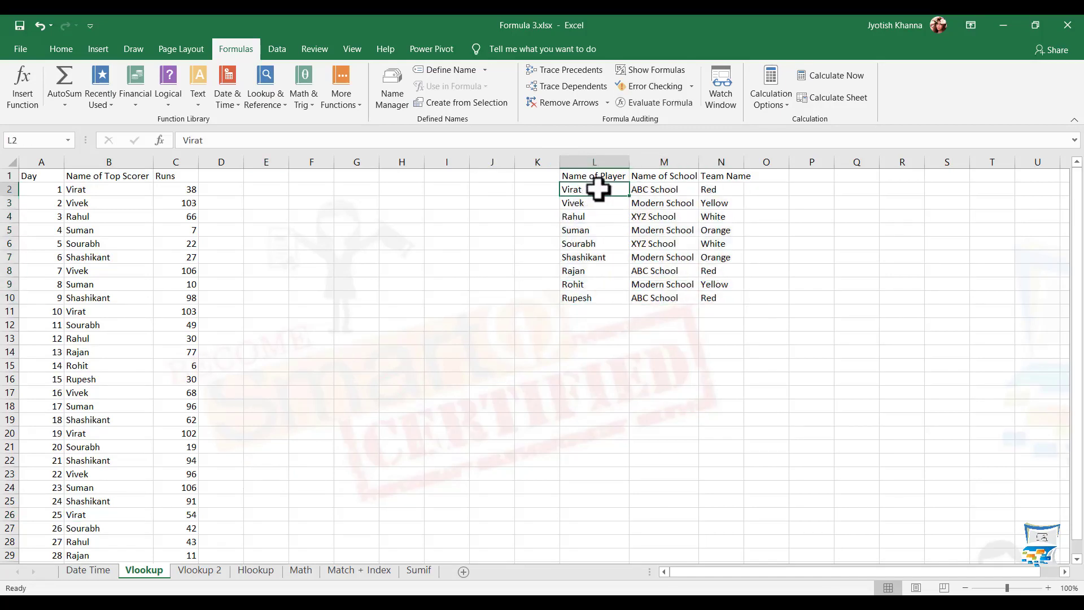
{"action": "left_click", "coordinate": [665, 189]}
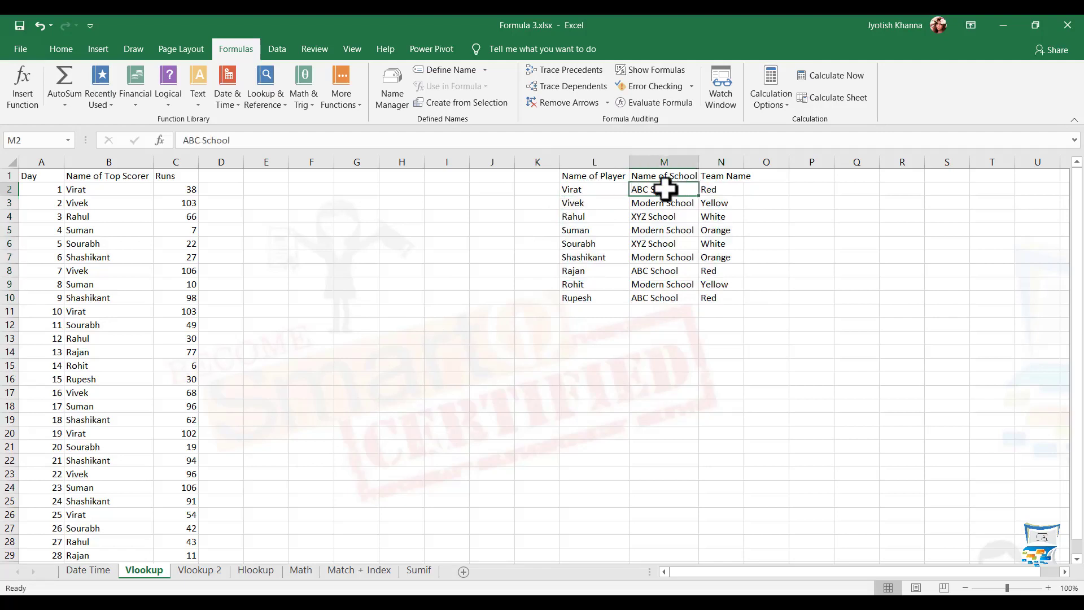
{"action": "left_click", "coordinate": [724, 189]}
{"action": "left_click", "coordinate": [773, 190]}
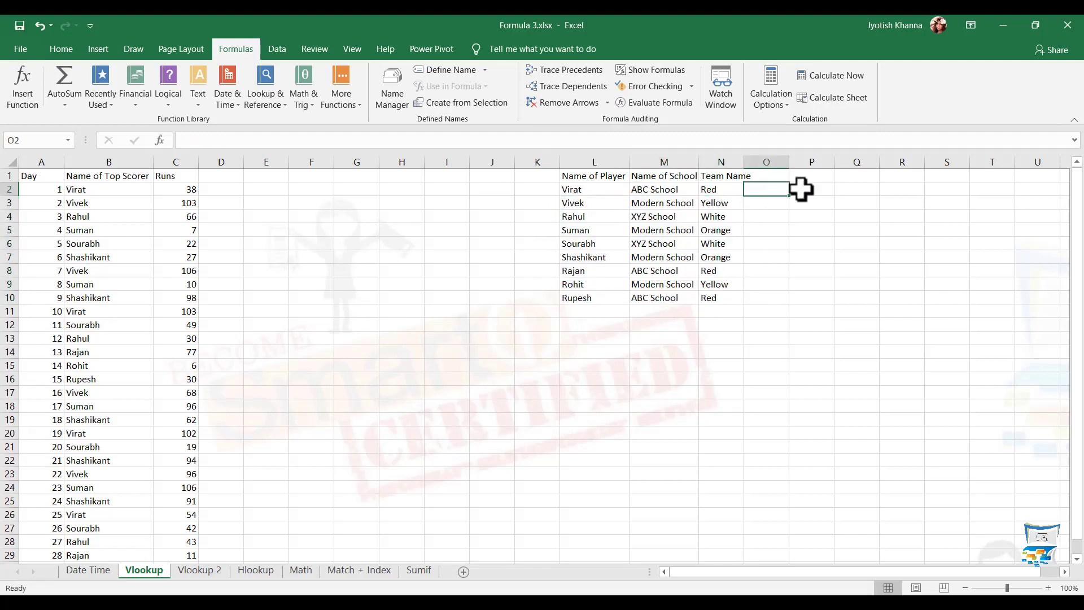
{"action": "left_click", "coordinate": [819, 190]}
{"action": "left_click", "coordinate": [844, 191]}
{"action": "left_click", "coordinate": [901, 189]}
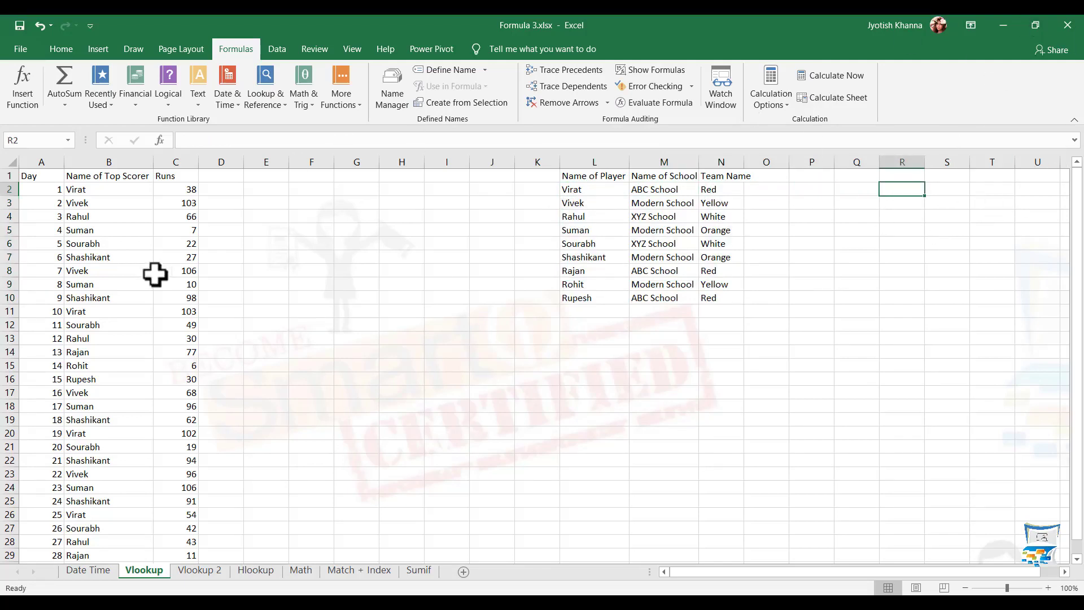
Compare the blank cells in column D with the player table in L1:N10, and view the Vlookup 2 sheet.
{"action": "left_click", "coordinate": [242, 261]}
{"action": "left_click", "coordinate": [252, 270]}
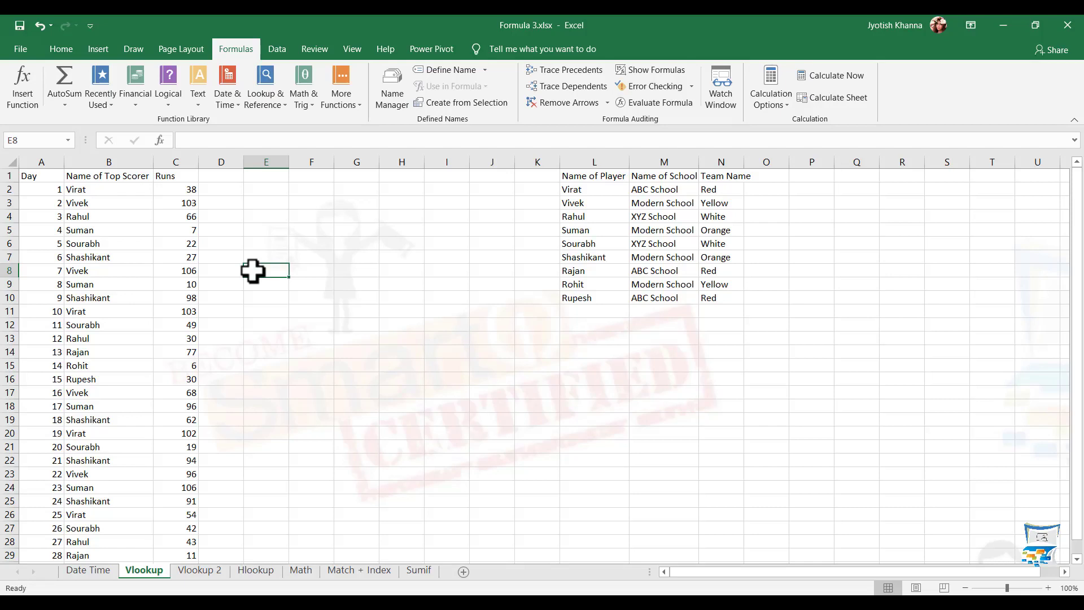
{"action": "left_click", "coordinate": [221, 191]}
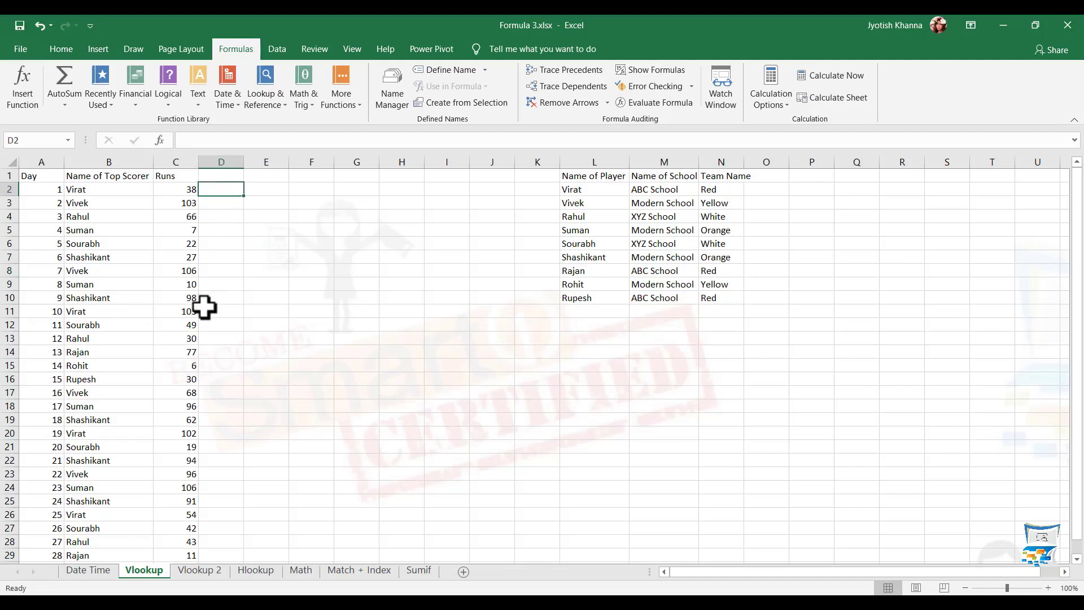
{"action": "left_click", "coordinate": [217, 365]}
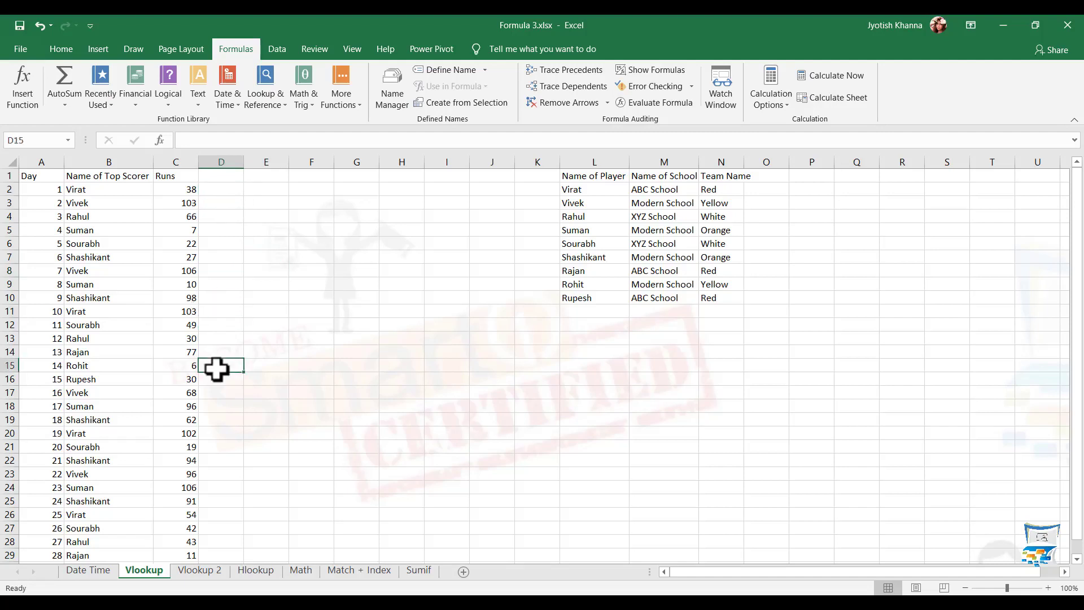
{"action": "left_click", "coordinate": [223, 190]}
{"action": "left_click", "coordinate": [235, 311]}
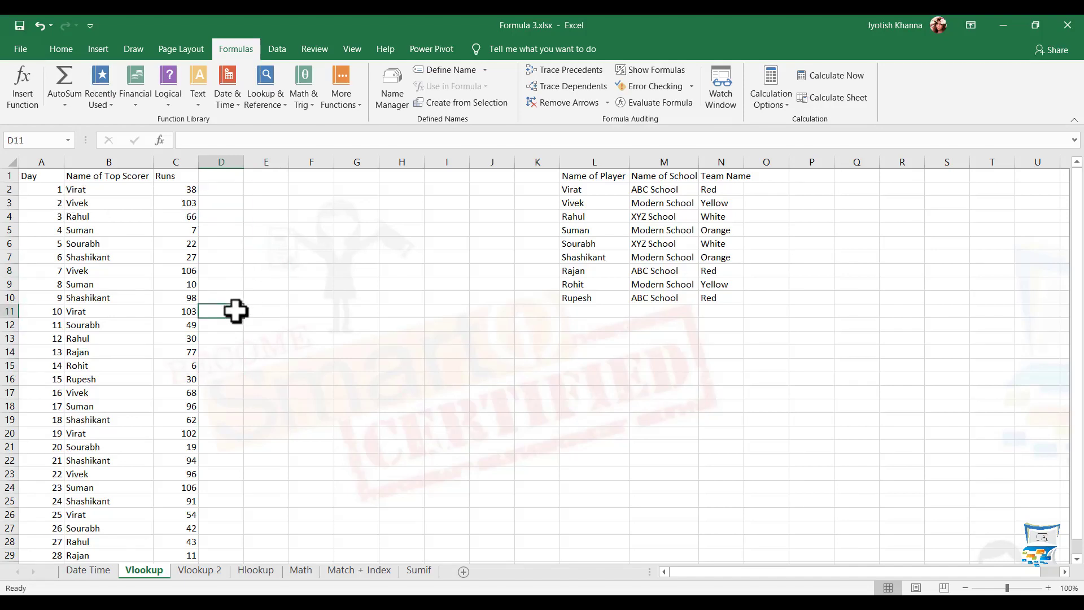
{"action": "left_click", "coordinate": [223, 190]}
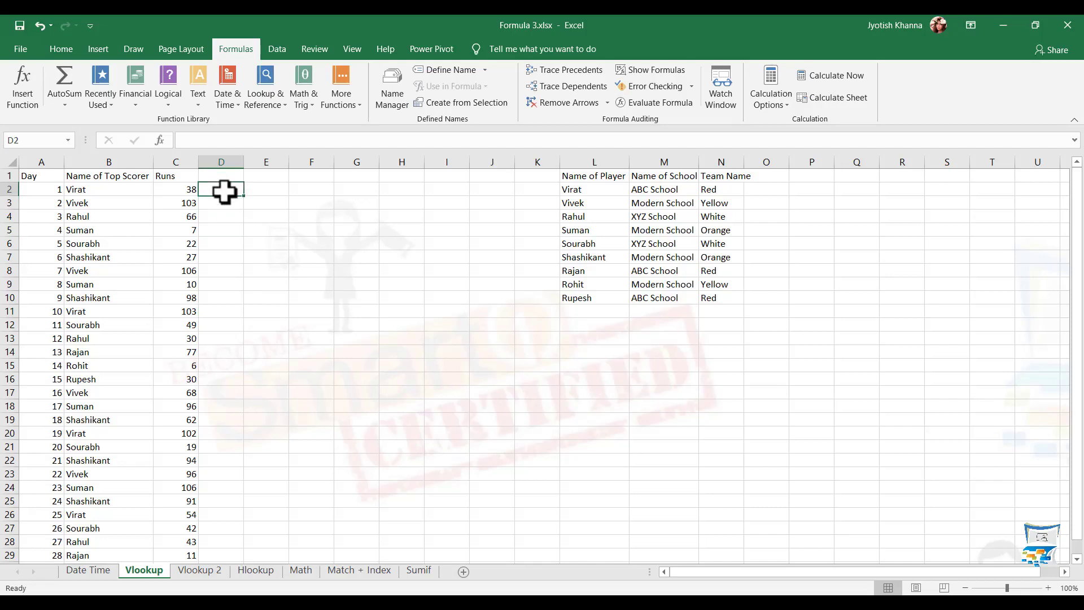
{"action": "left_click", "coordinate": [102, 392]}
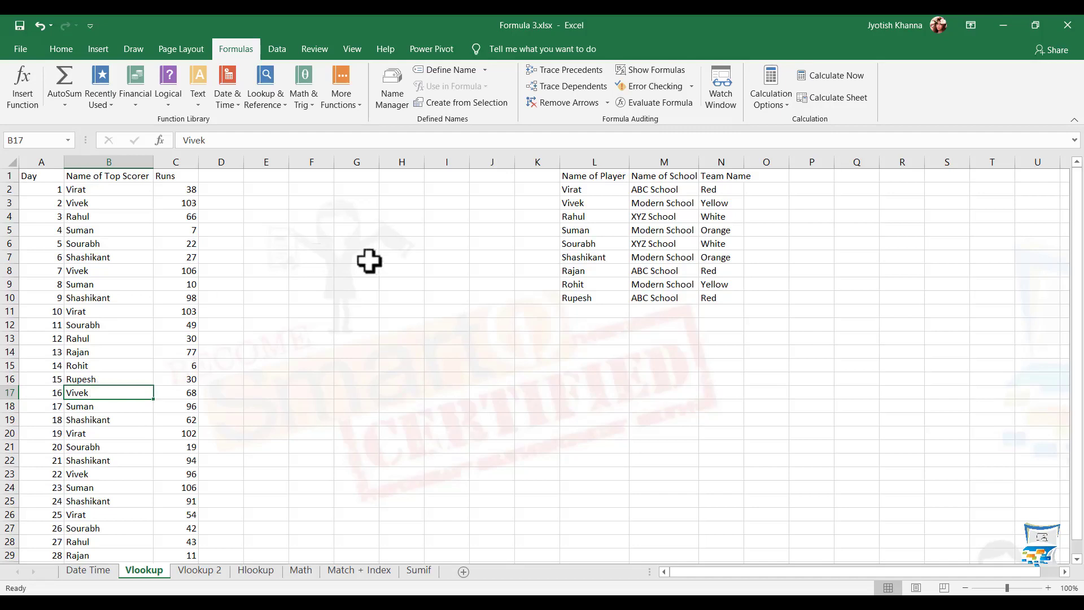
{"action": "left_click_drag", "start_coordinate": [590, 175], "coordinate": [725, 298]}
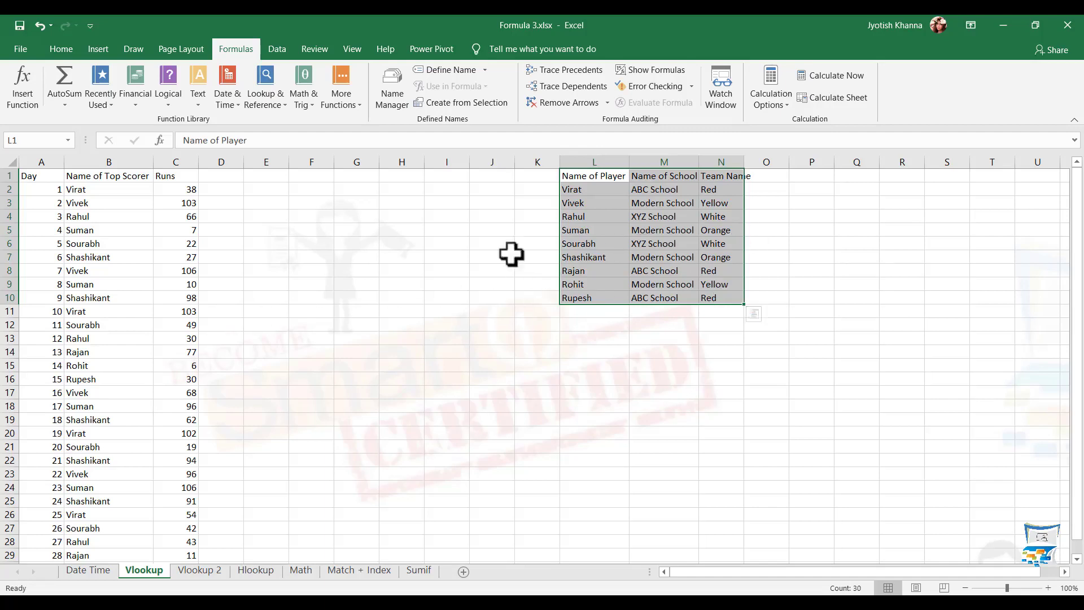
{"action": "left_click", "coordinate": [450, 258]}
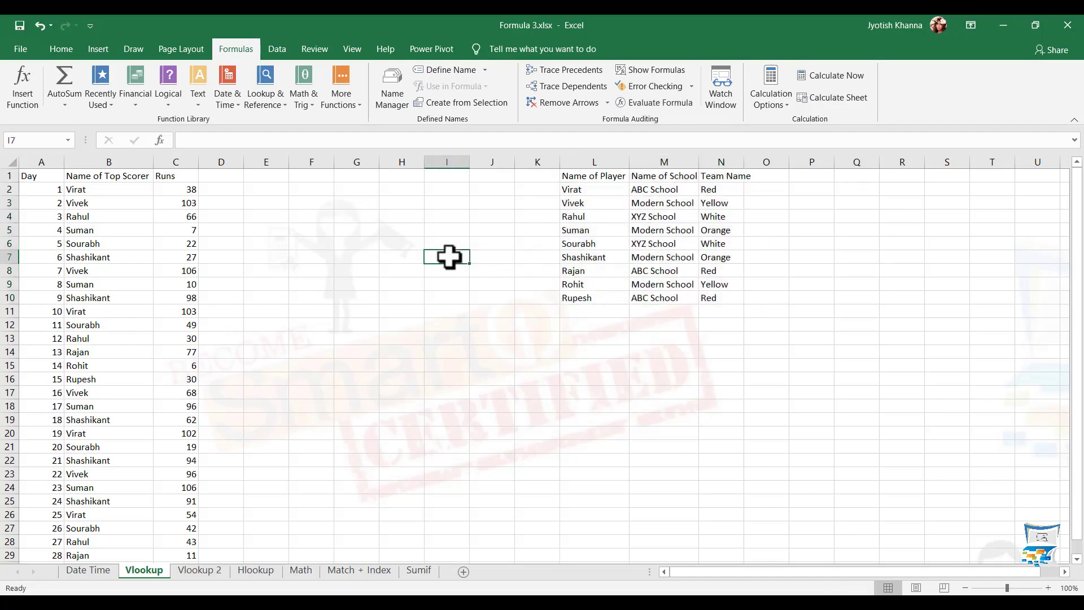
{"action": "left_click", "coordinate": [202, 571]}
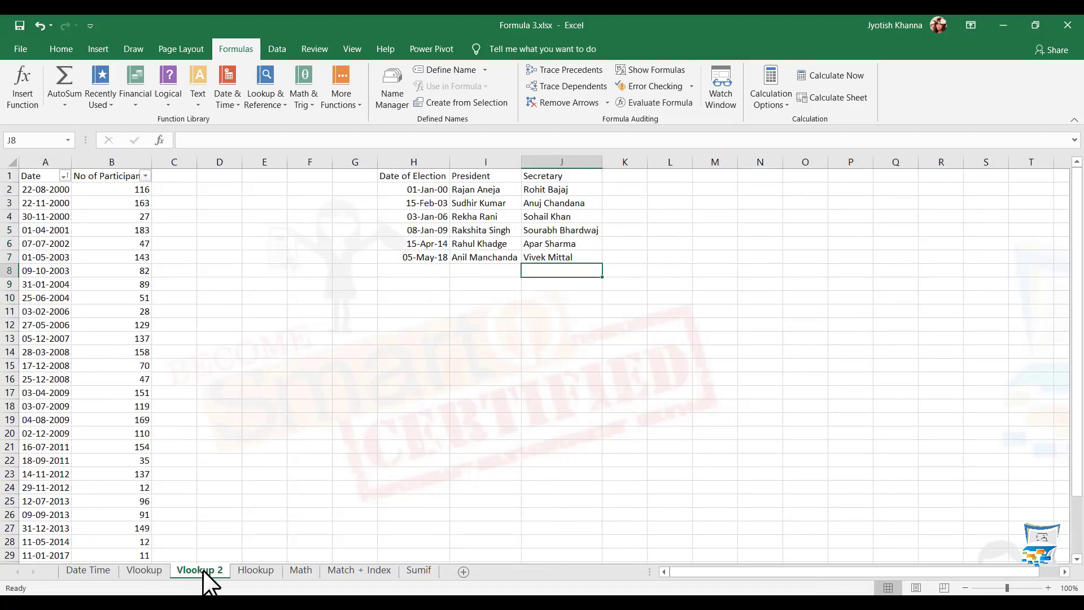
On the Vlookup sheet, enter the headers Team Name in D1 and Name of School in E1.
{"action": "left_click", "coordinate": [143, 569]}
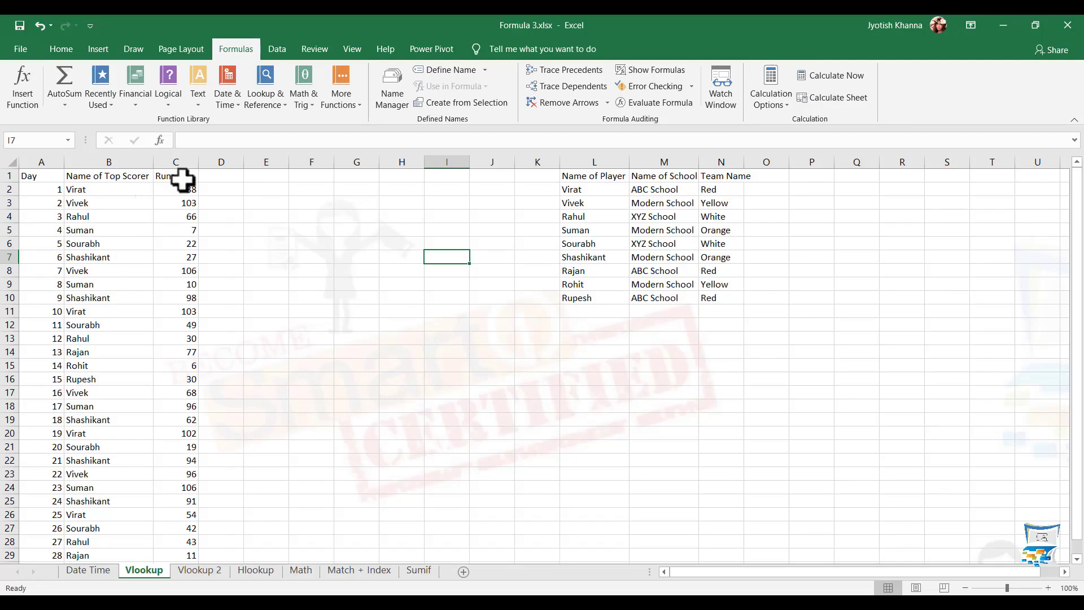
{"action": "left_click", "coordinate": [211, 178]}
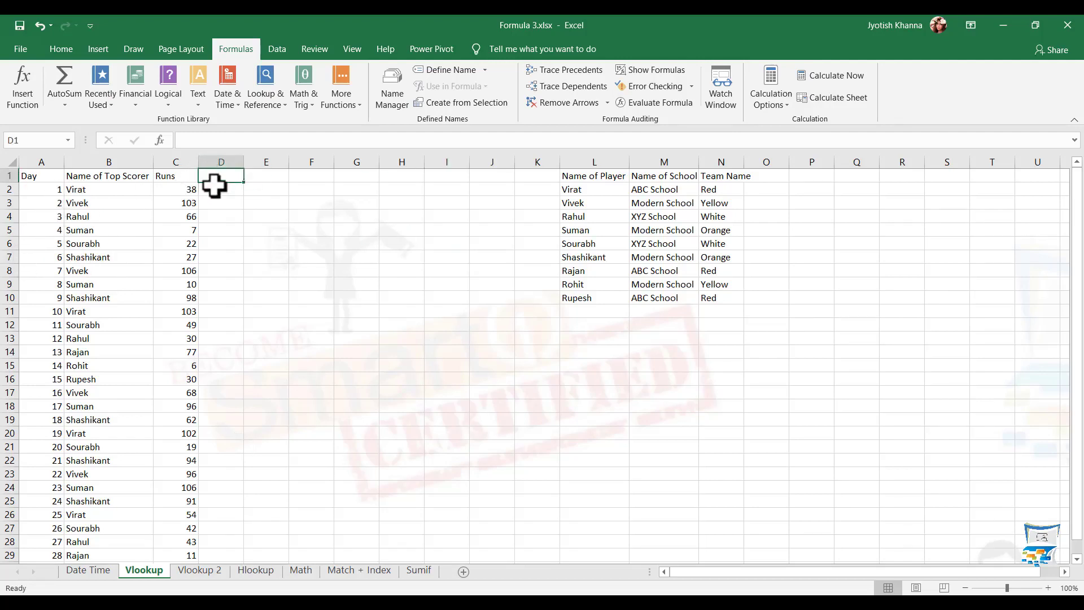
{"action": "type", "text": "Team Name"}
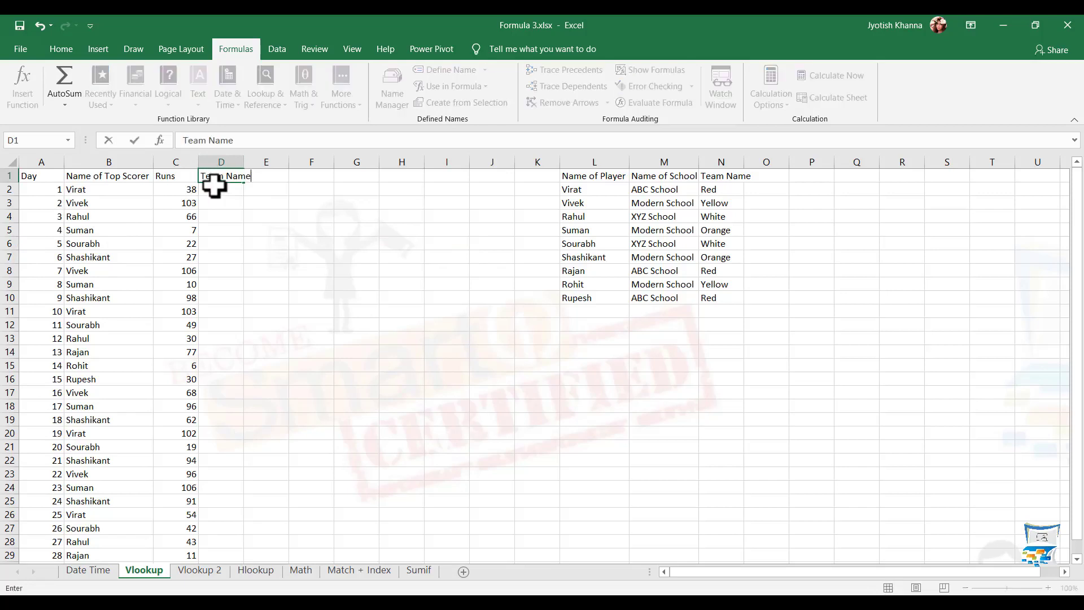
{"action": "key", "text": "Tab"}
{"action": "type", "text": "Name of School"}
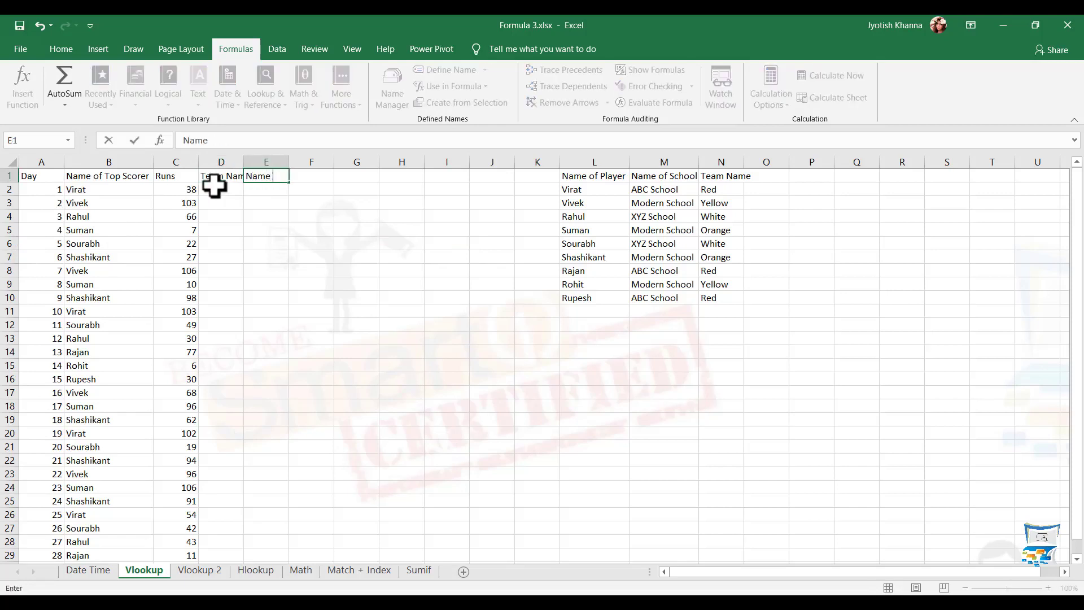
{"action": "key", "text": "Return"}
Begin a VLOOKUP formula in D2 with the scorer's name in B2 as the lookup value.
{"action": "type", "text": "="}
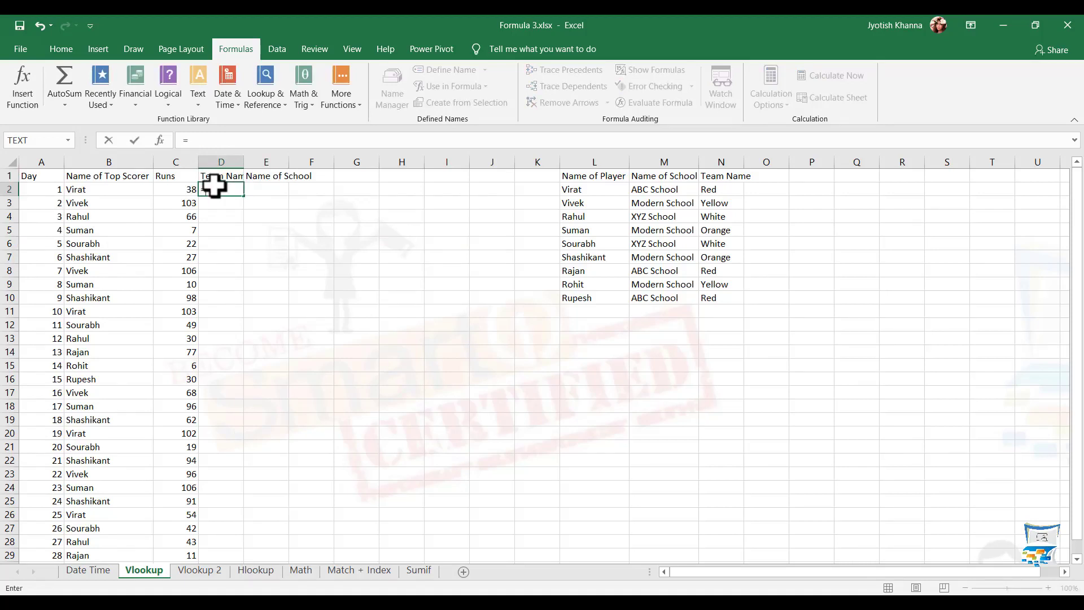
{"action": "type", "text": "vlookup"}
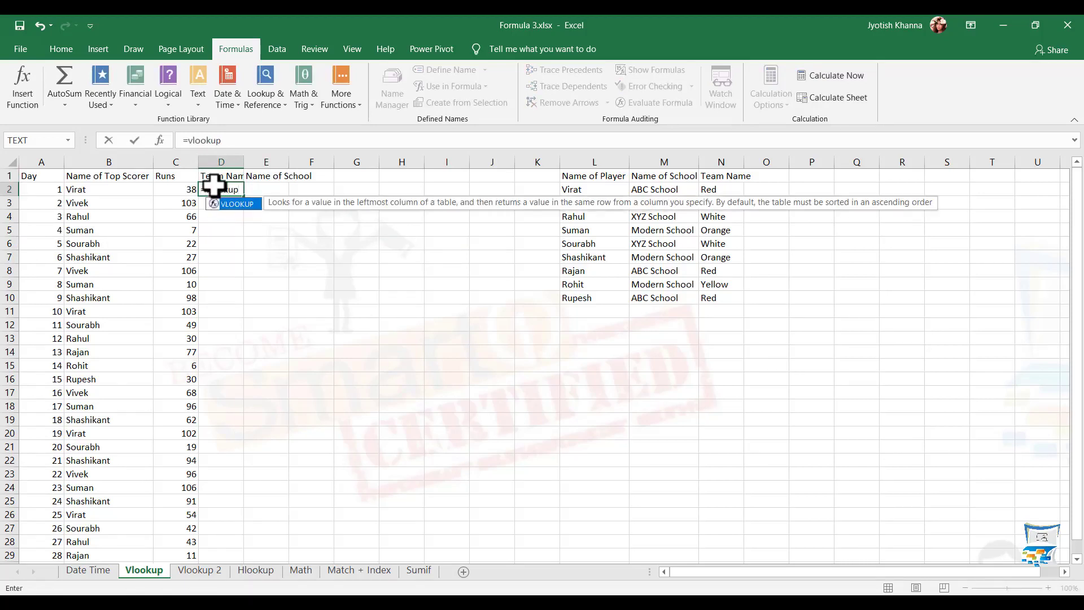
{"action": "type", "text": "("}
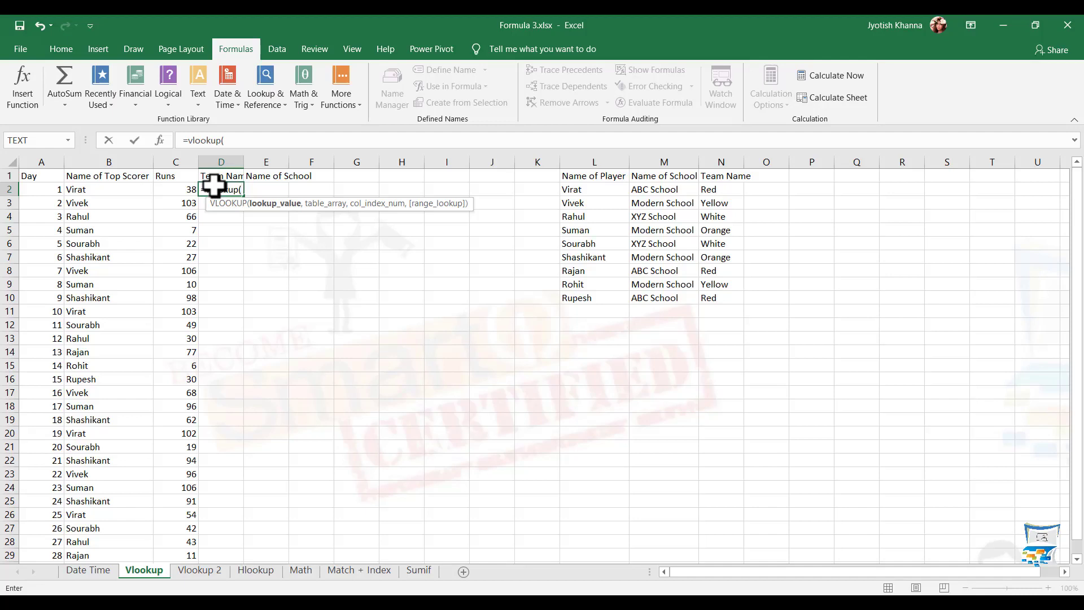
{"action": "left_click", "coordinate": [99, 189]}
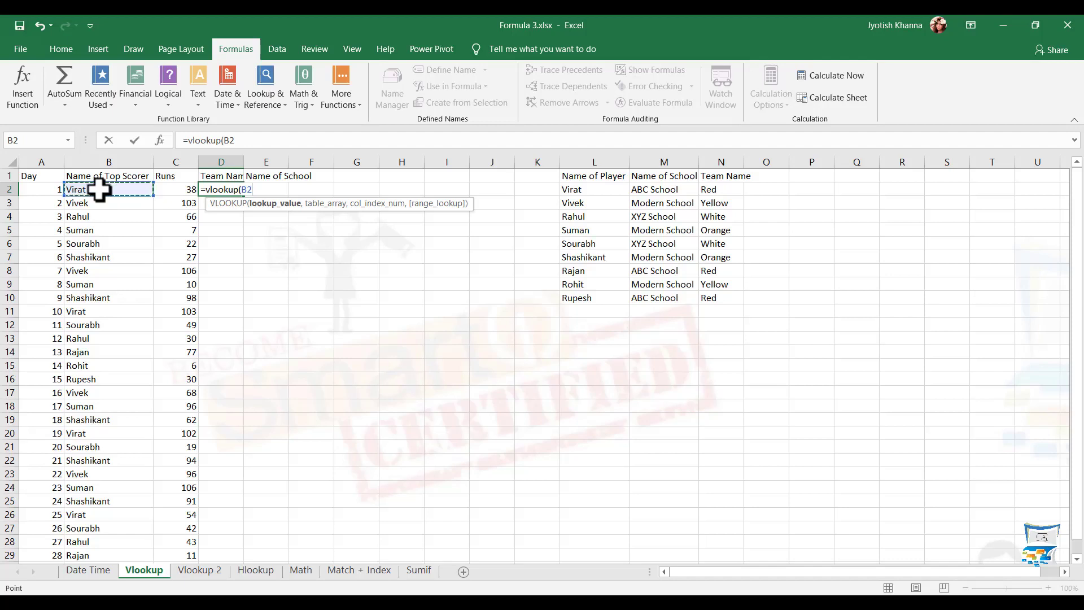
{"action": "type", "text": ","}
Try L2:N10 and then the election table on the Vlookup 2 sheet as the formula's table array.
{"action": "left_click", "coordinate": [586, 191]}
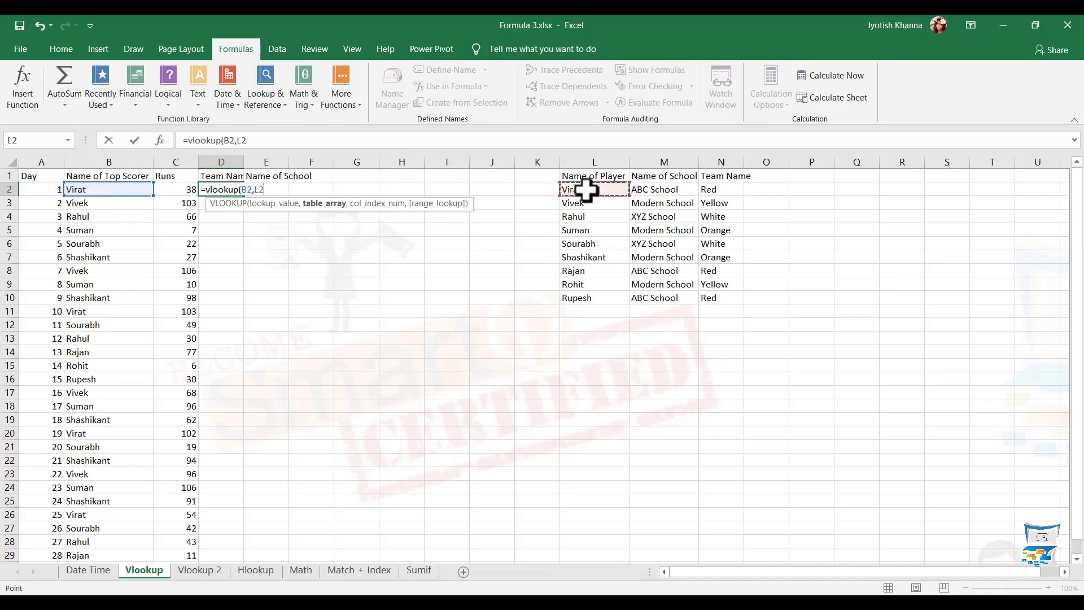
{"action": "left_click_drag", "start_coordinate": [586, 191], "coordinate": [708, 291]}
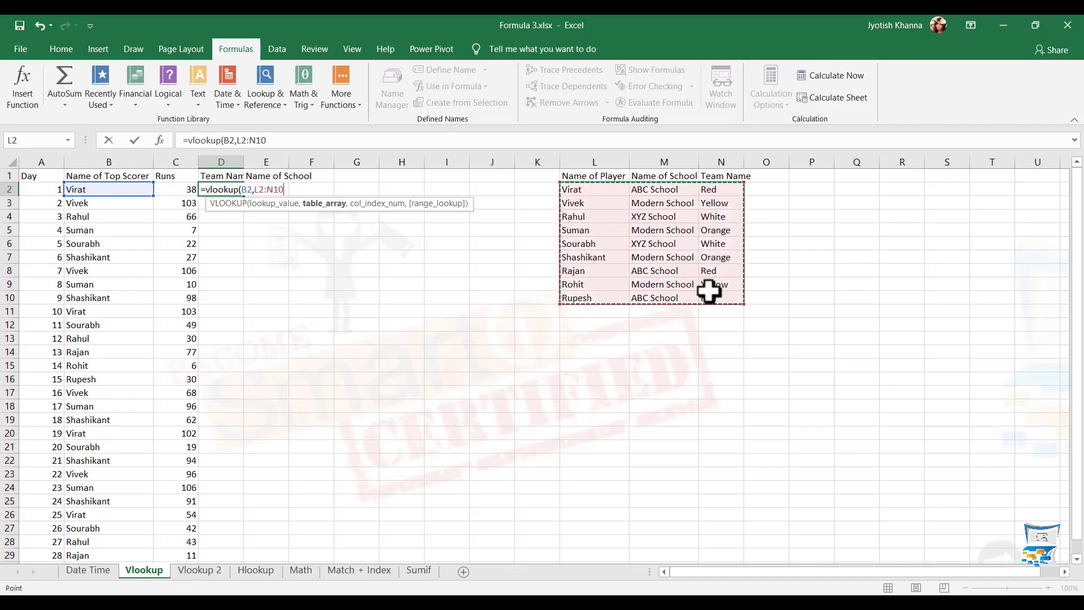
{"action": "left_click", "coordinate": [192, 570]}
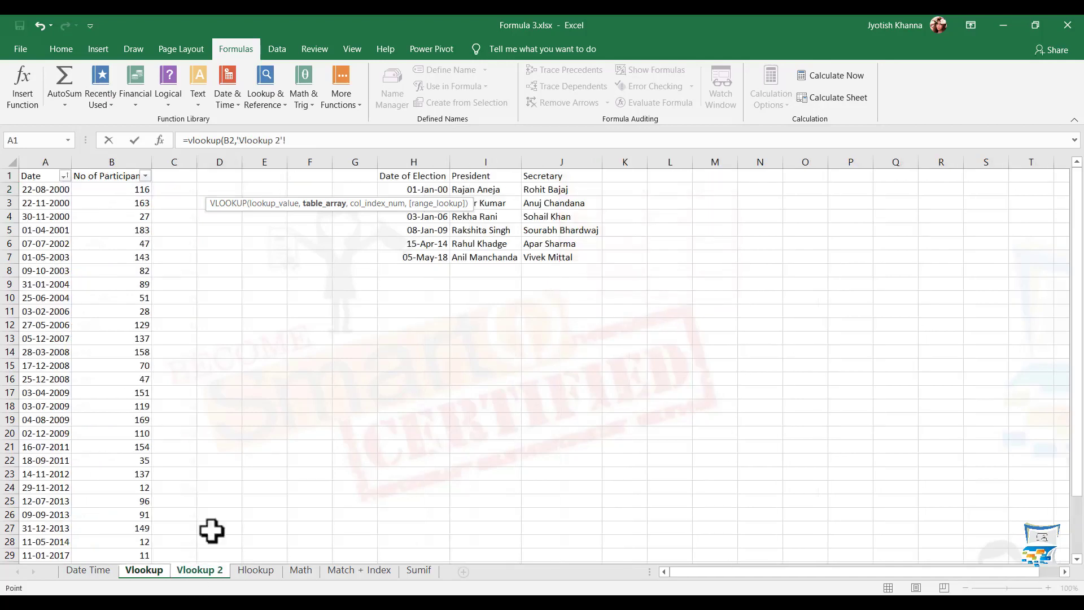
{"action": "left_click_drag", "start_coordinate": [416, 188], "coordinate": [564, 249]}
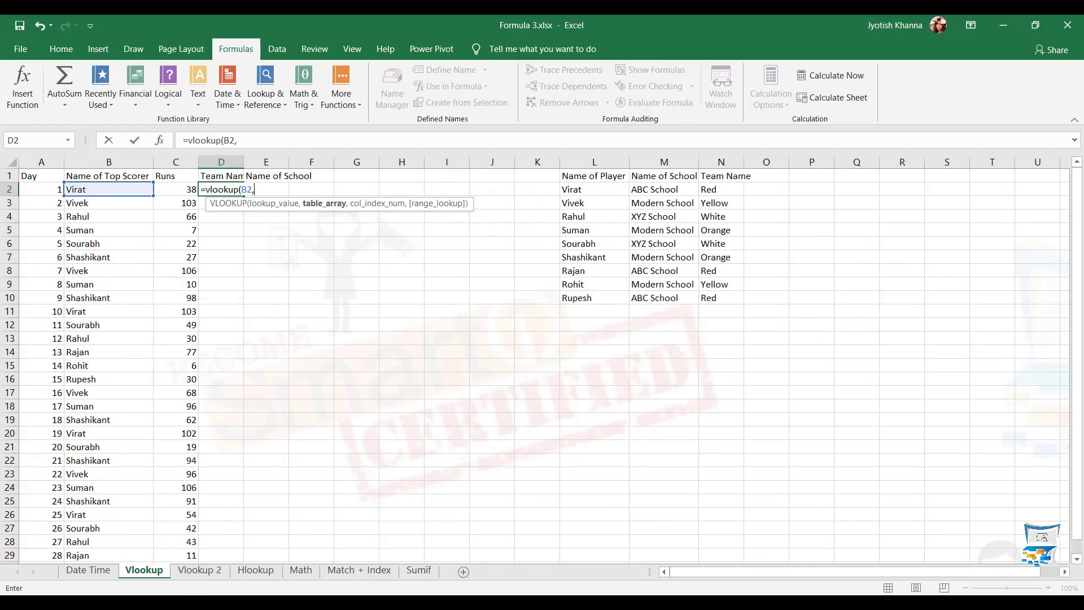
Try A1:E8 on the Trim sheet of Formula 2.xlsx as the table array, and remove that reference in Formula 3.xlsx.
{"action": "mouse_move", "coordinate": [504, 602]}
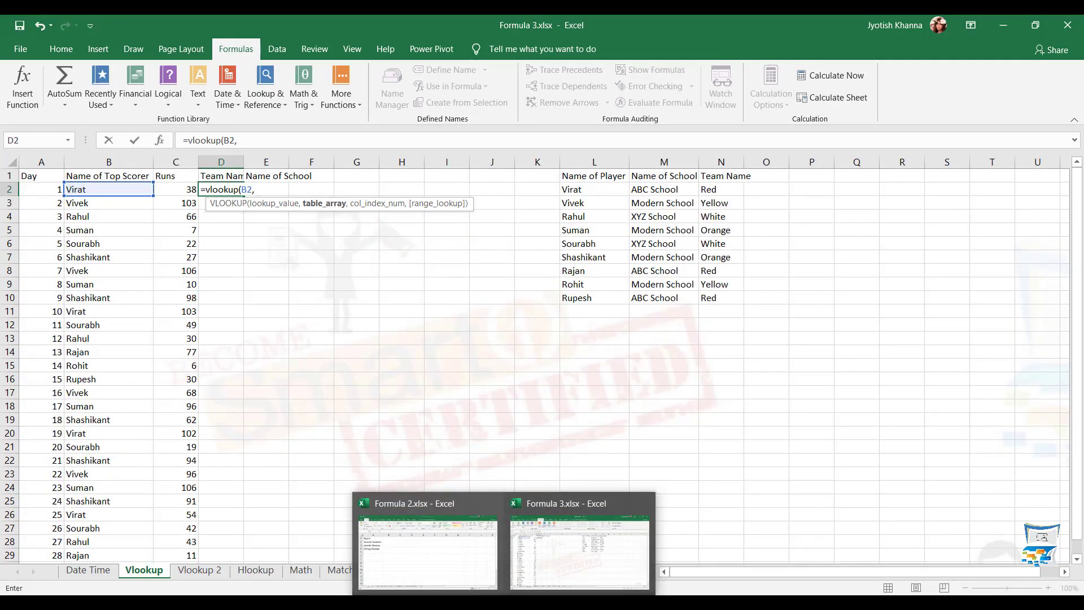
{"action": "left_click", "coordinate": [445, 551]}
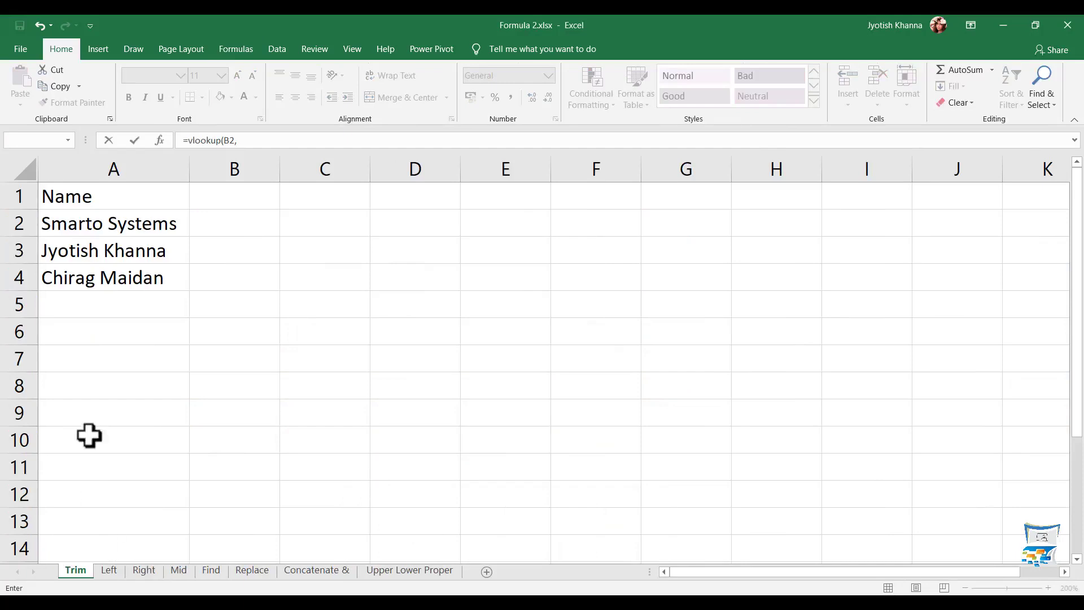
{"action": "left_click_drag", "start_coordinate": [87, 198], "coordinate": [496, 384]}
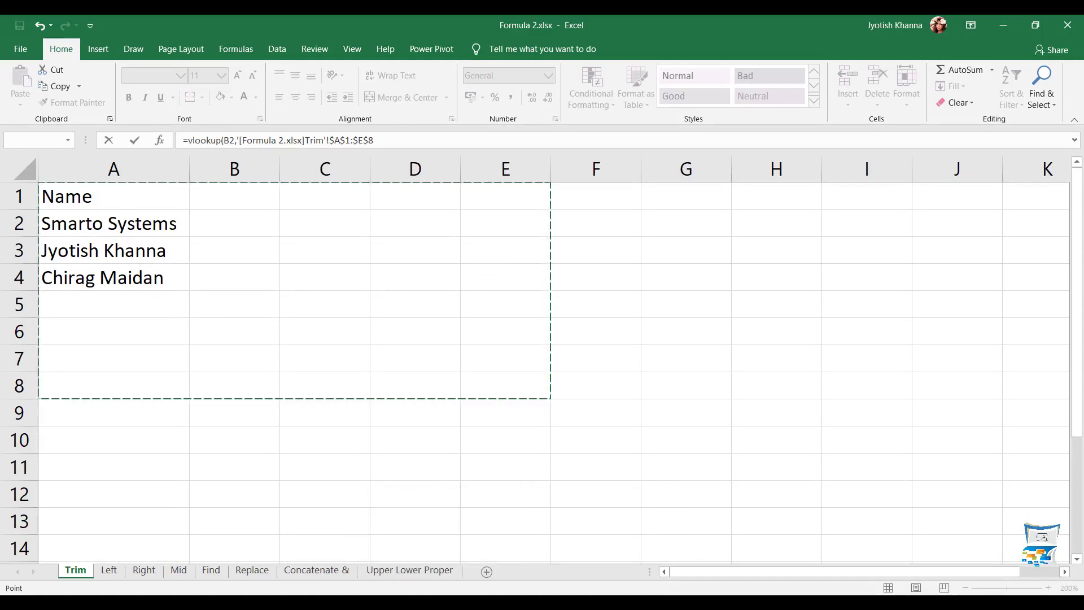
{"action": "mouse_move", "coordinate": [501, 561]}
{"action": "left_click", "coordinate": [541, 557]}
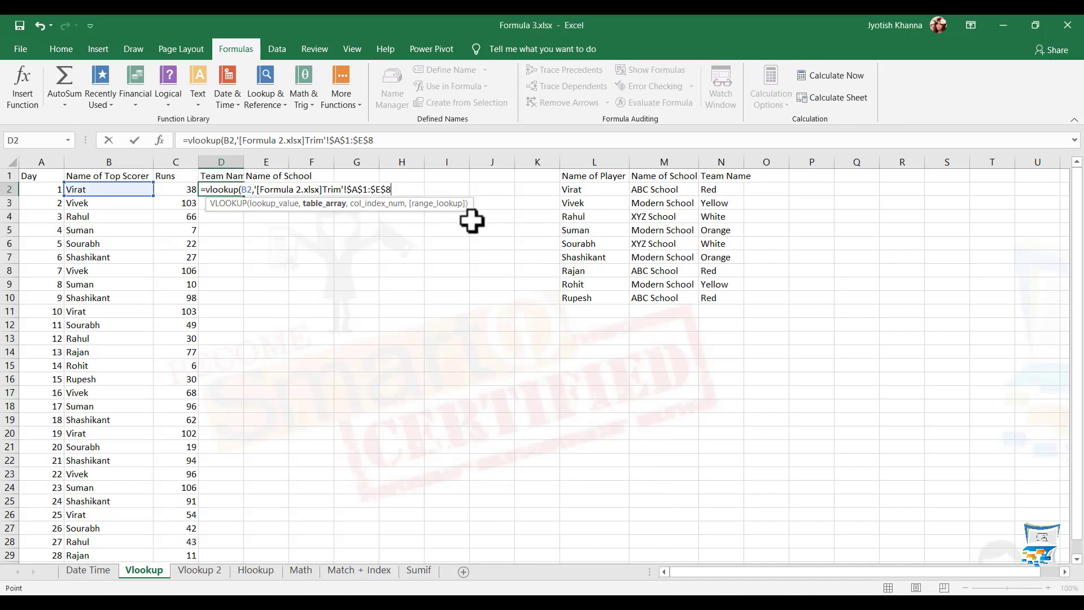
{"action": "key", "text": "BackSpace"}
{"action": "key", "text": "BackSpace"}
{"action": "key", "text": "BackSpace"}
{"action": "key", "text": "BackSpace"}
{"action": "key", "text": "BackSpace"}
{"action": "key", "text": "BackSpace"}
{"action": "key", "text": "BackSpace"}
{"action": "key", "text": "BackSpace"}
{"action": "key", "text": "BackSpace"}
{"action": "key", "text": "BackSpace"}
{"action": "key", "text": "BackSpace"}
{"action": "key", "text": "BackSpace"}
{"action": "key", "text": "BackSpace"}
{"action": "key", "text": "BackSpace"}
{"action": "key", "text": "BackSpace"}
{"action": "key", "text": "BackSpace"}
{"action": "key", "text": "BackSpace"}
{"action": "key", "text": "BackSpace"}
{"action": "key", "text": "BackSpace"}
{"action": "key", "text": "BackSpace"}
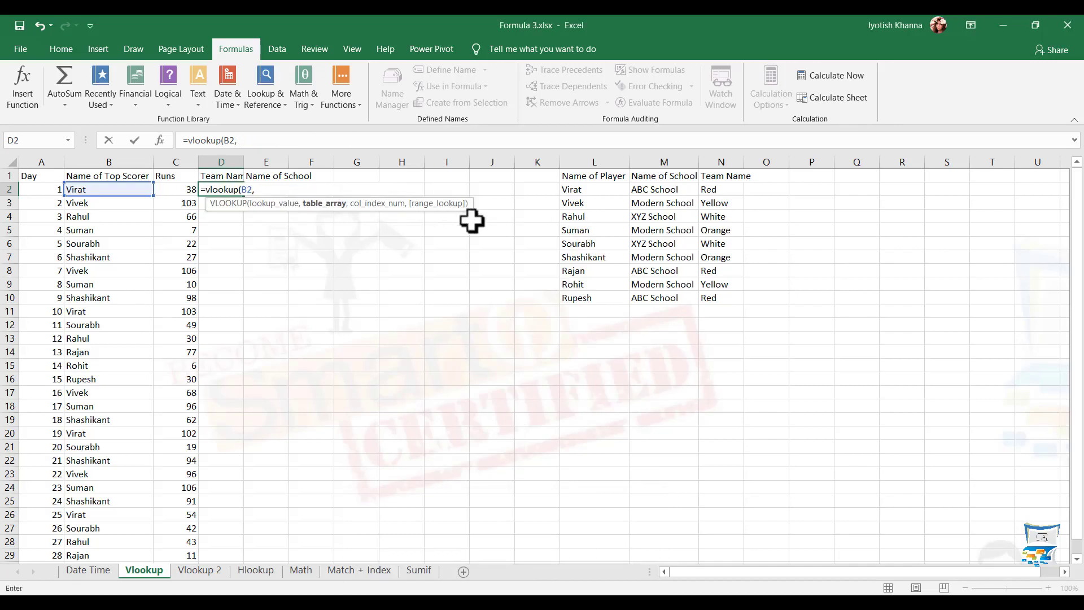
Complete D2 as =VLOOKUP(B2,L2:N10,3) without a range lookup argument, and fit column D to its header.
{"action": "left_click_drag", "start_coordinate": [587, 189], "coordinate": [715, 292]}
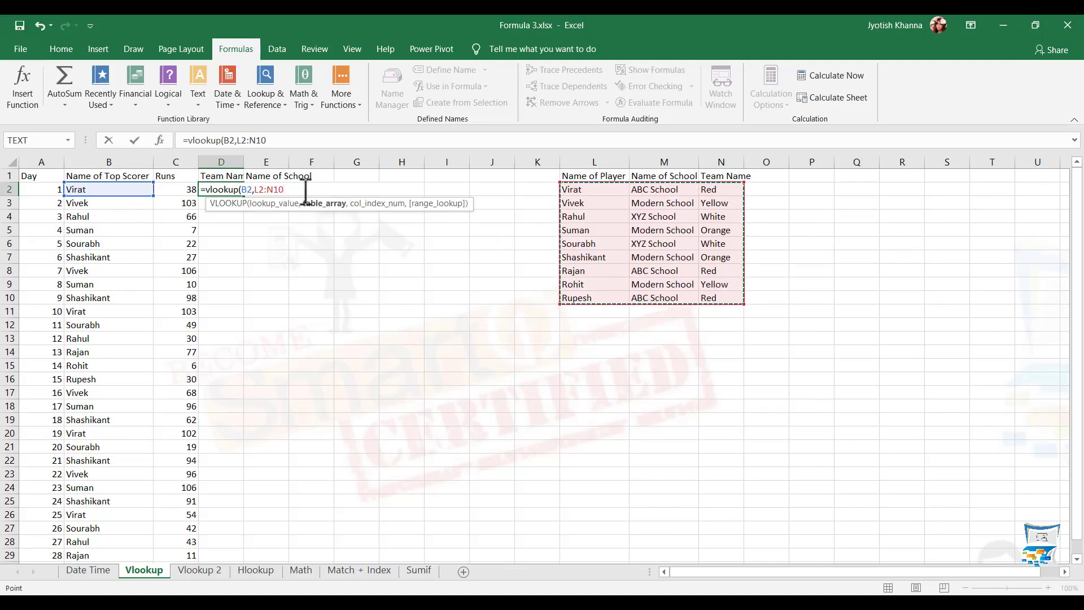
{"action": "type", "text": ",3"}
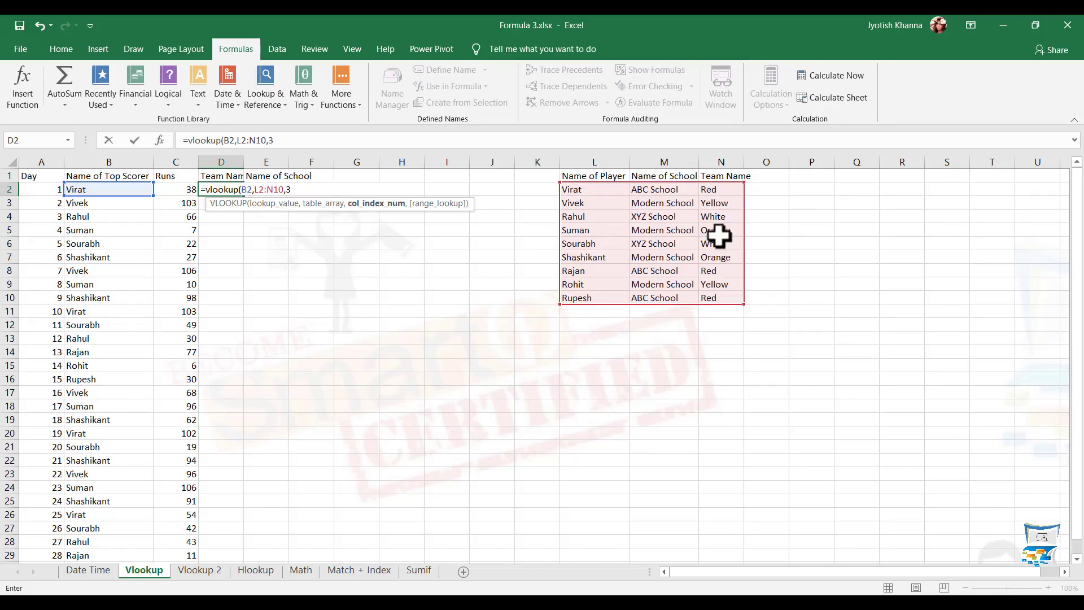
{"action": "type", "text": ","}
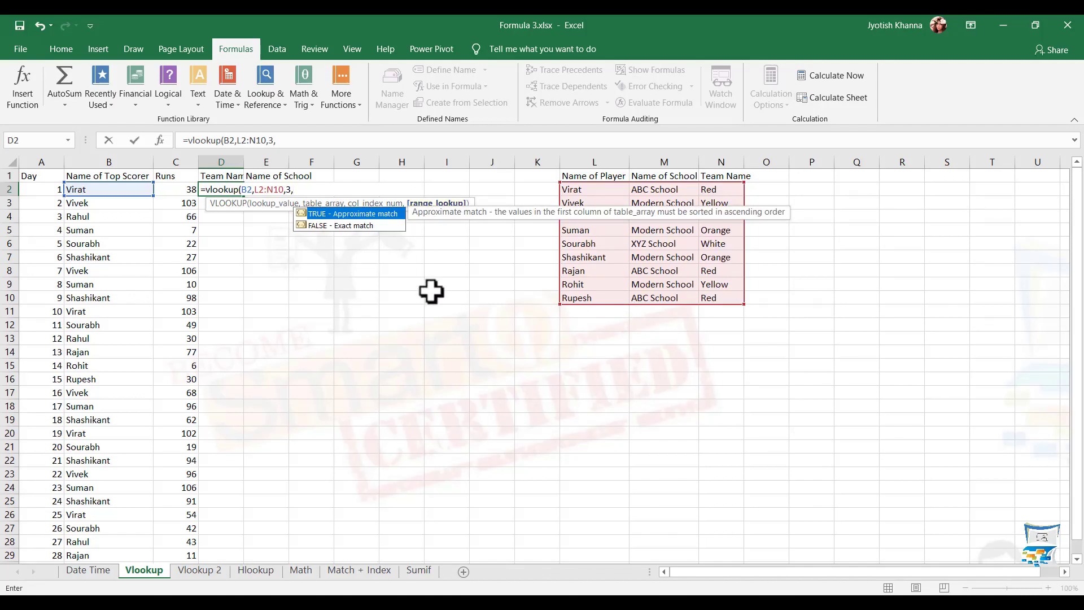
{"action": "key", "text": "BackSpace"}
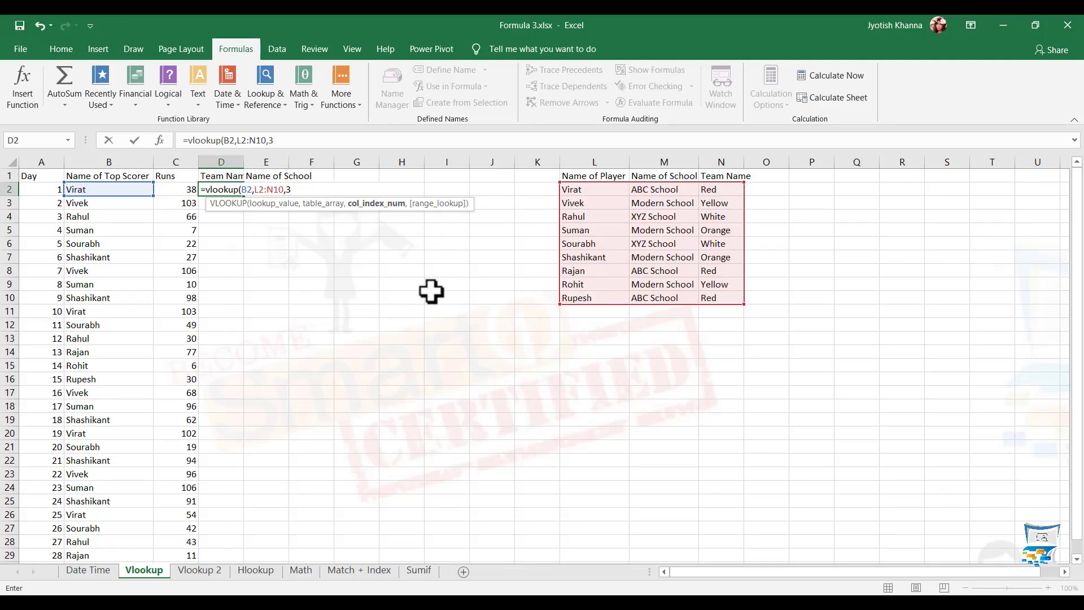
{"action": "type", "text": ","}
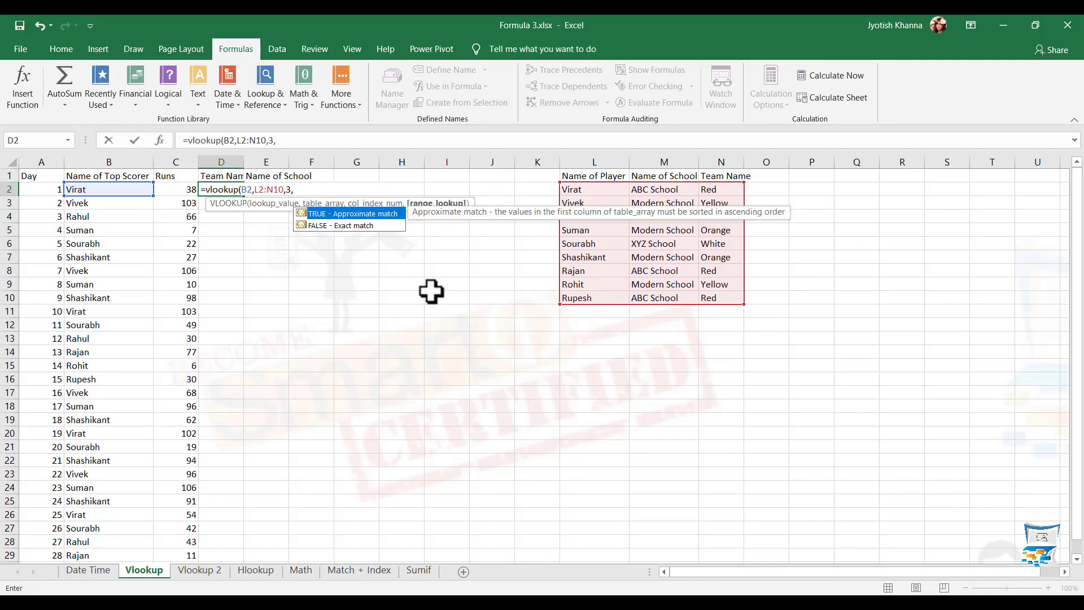
{"action": "key", "text": "BackSpace"}
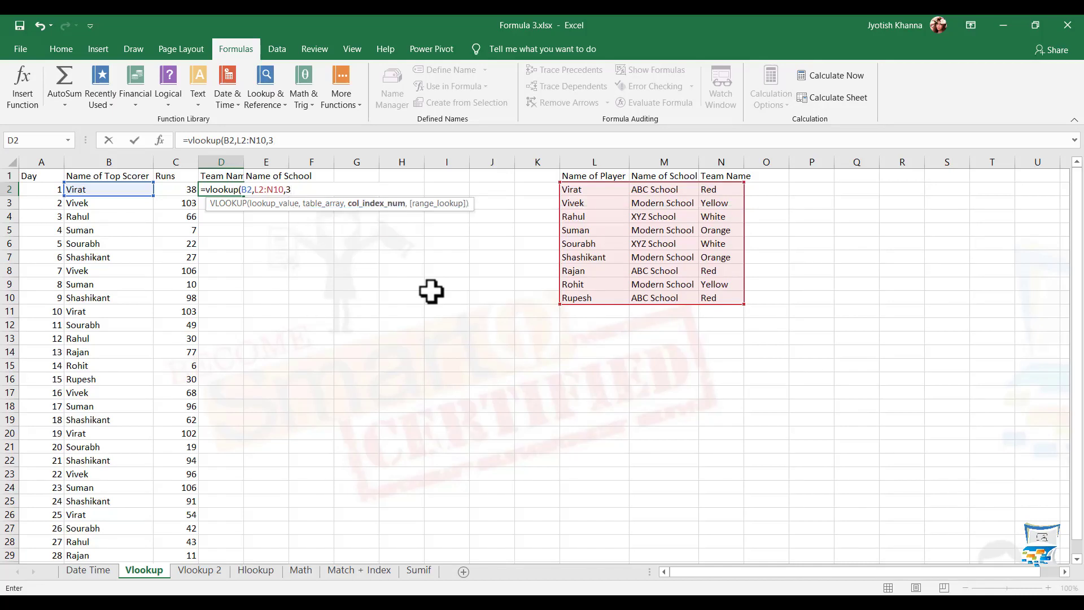
{"action": "type", "text": ")"}
{"action": "key", "text": "Return"}
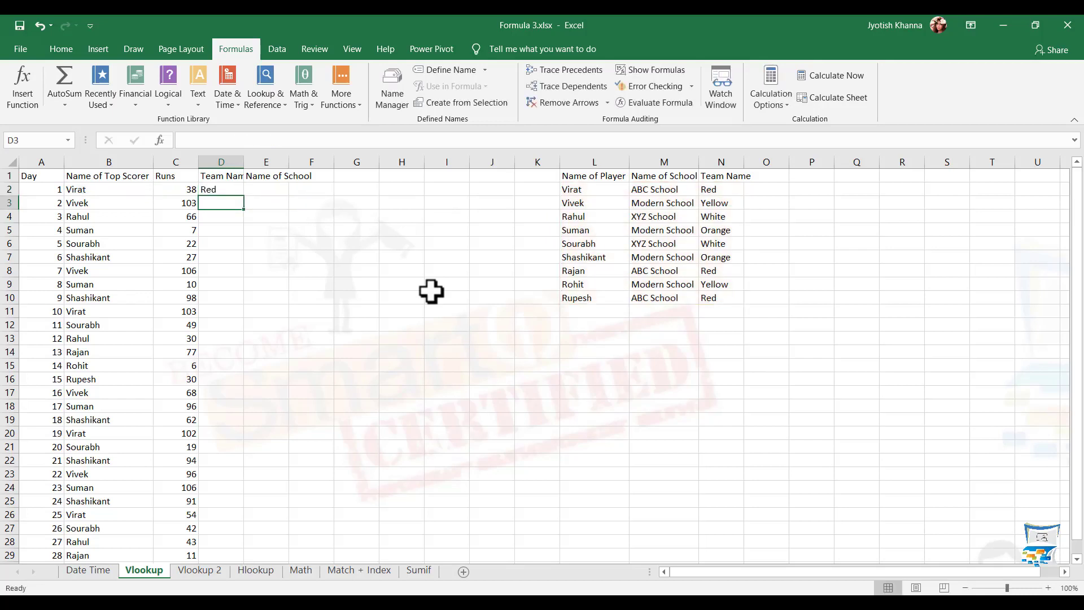
{"action": "double_click", "coordinate": [243, 162]}
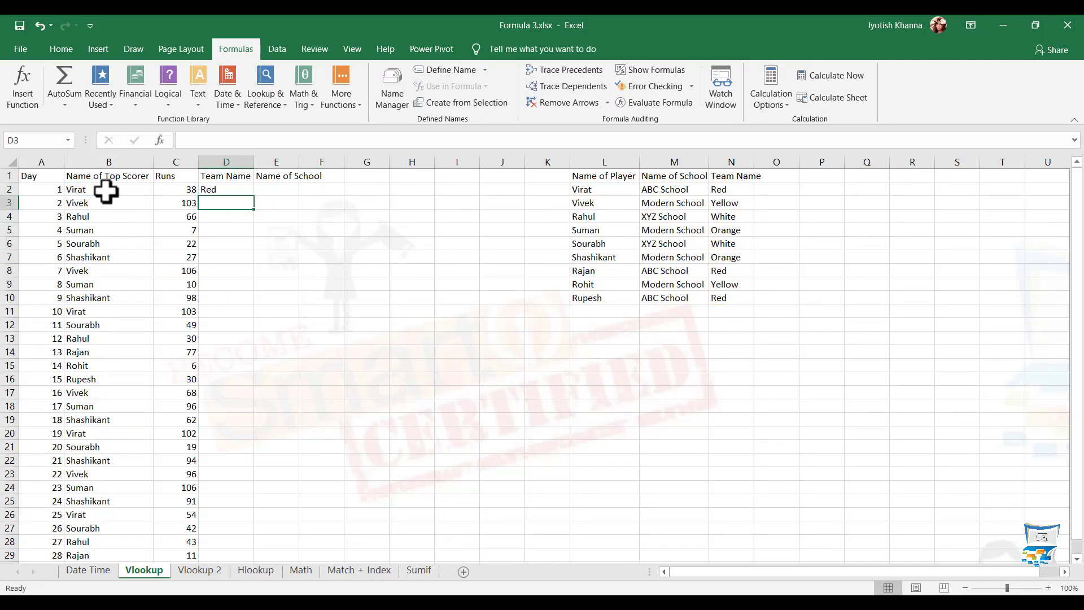
Check the formula result in D2 against the scorer names in column B and the first player's team in L2:N10.
{"action": "left_click_drag", "start_coordinate": [106, 192], "coordinate": [107, 502]}
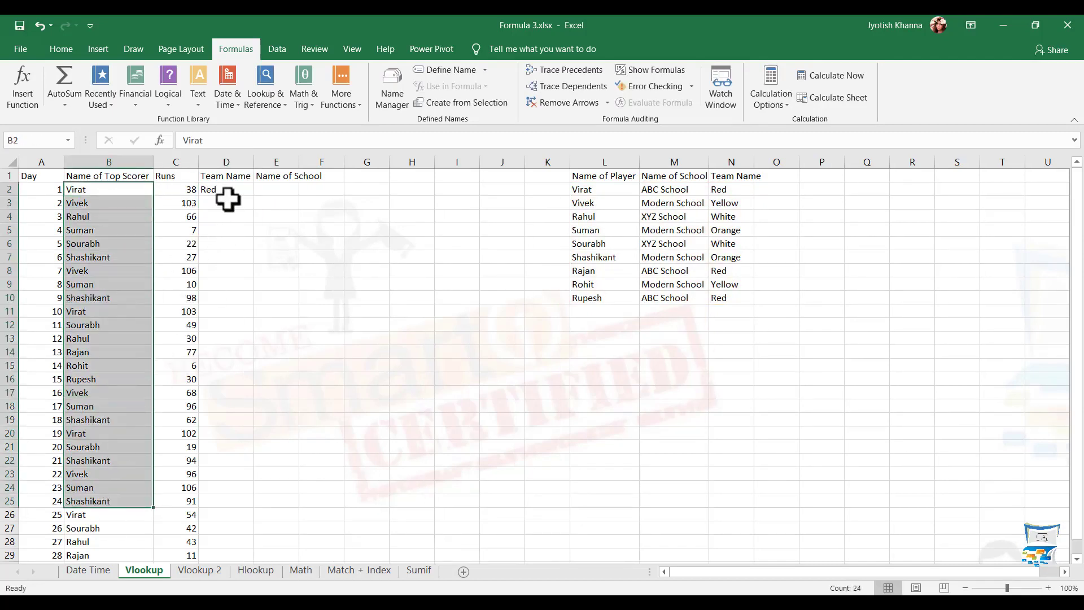
{"action": "left_click_drag", "start_coordinate": [228, 198], "coordinate": [229, 484]}
{"action": "left_click", "coordinate": [227, 487]}
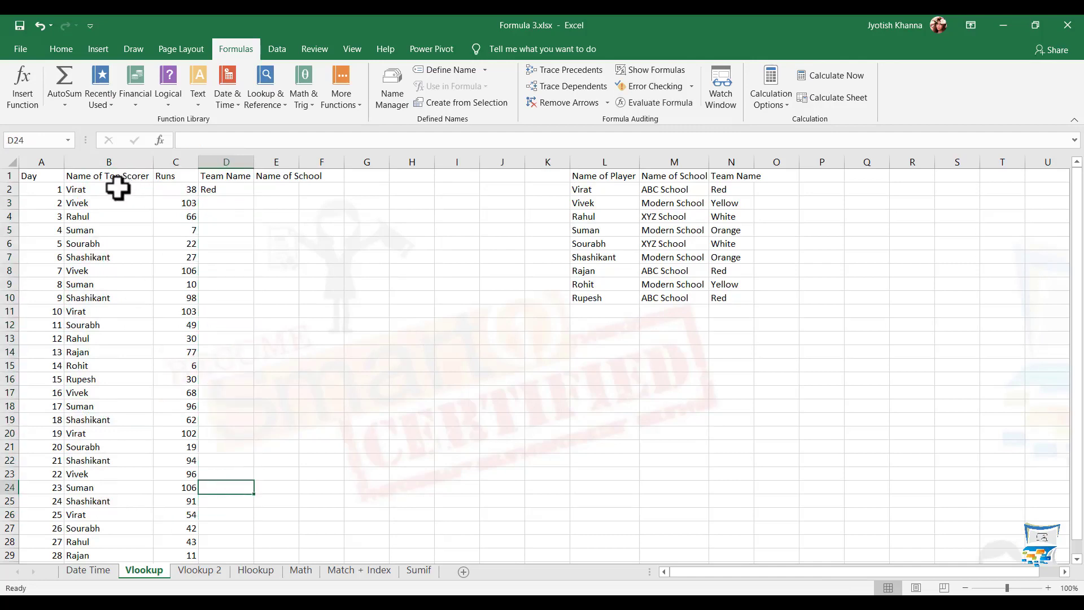
{"action": "left_click", "coordinate": [225, 189]}
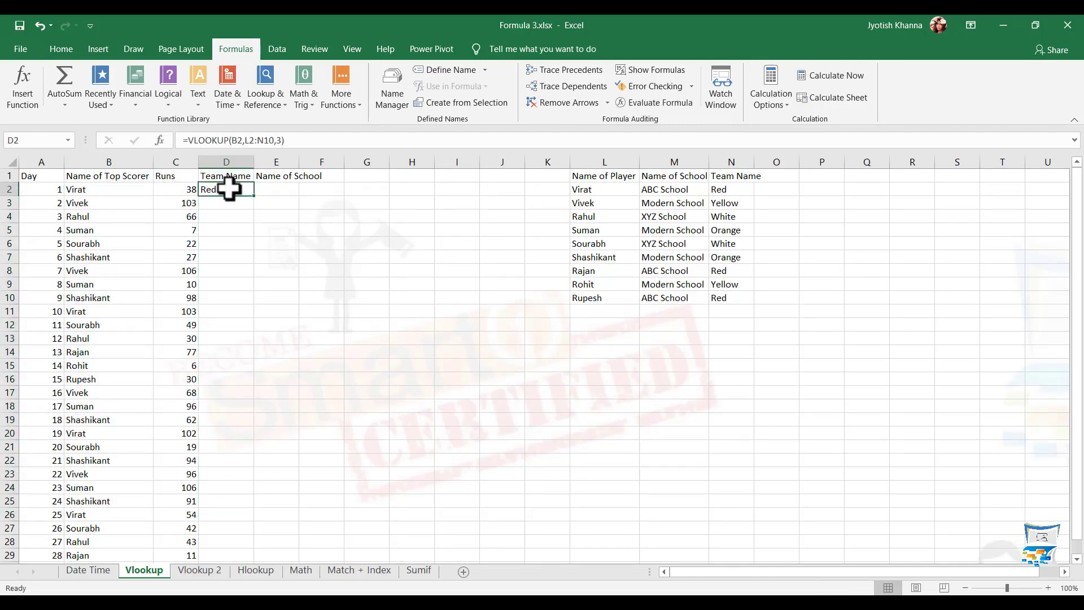
{"action": "left_click_drag", "start_coordinate": [598, 189], "coordinate": [724, 302]}
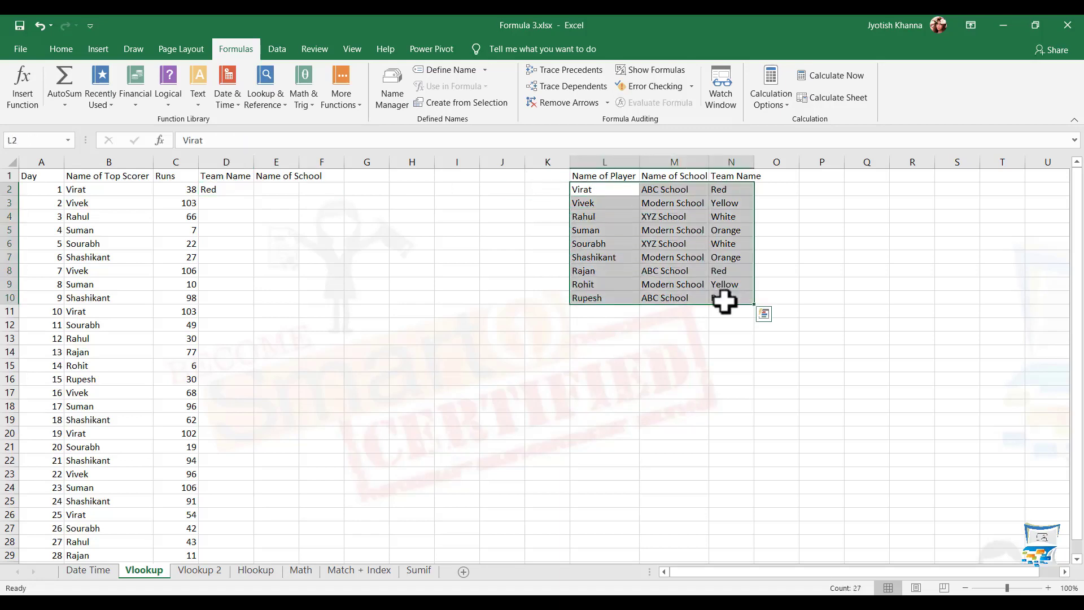
{"action": "left_click", "coordinate": [597, 191]}
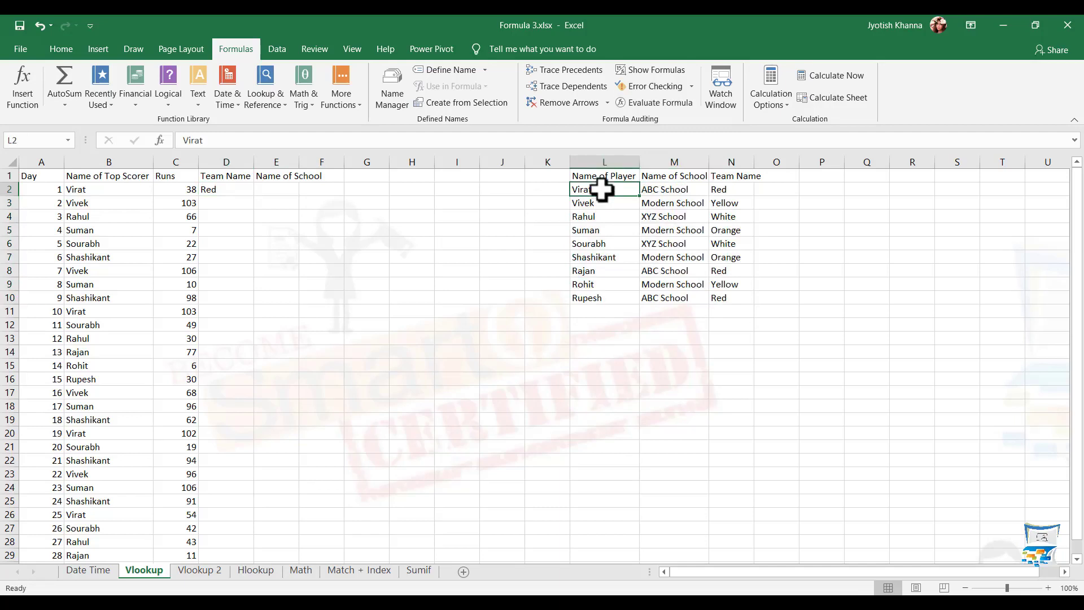
{"action": "left_click", "coordinate": [723, 192]}
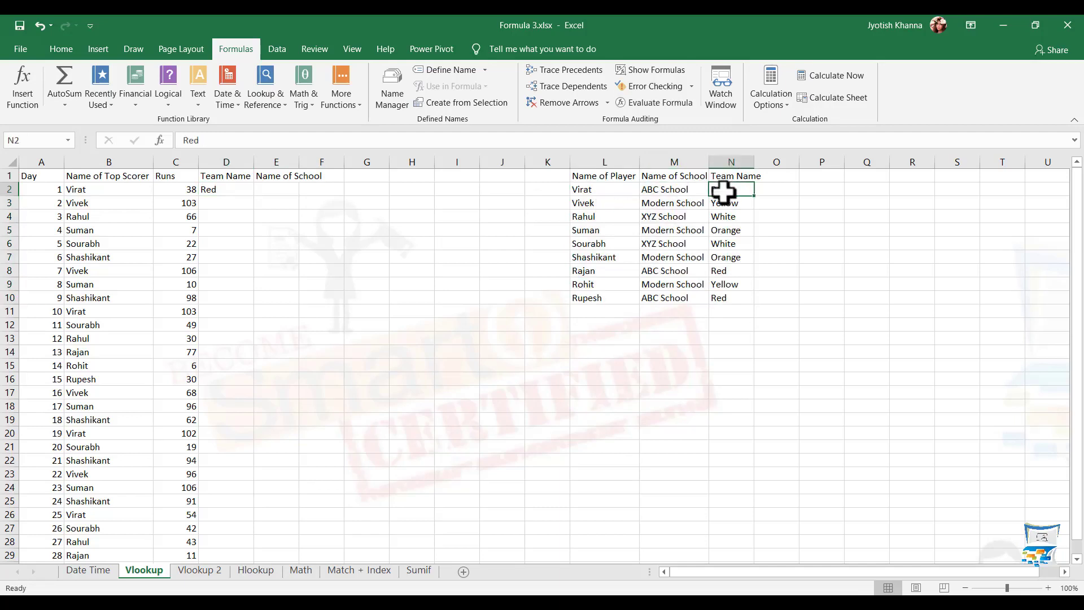
{"action": "left_click", "coordinate": [233, 189]}
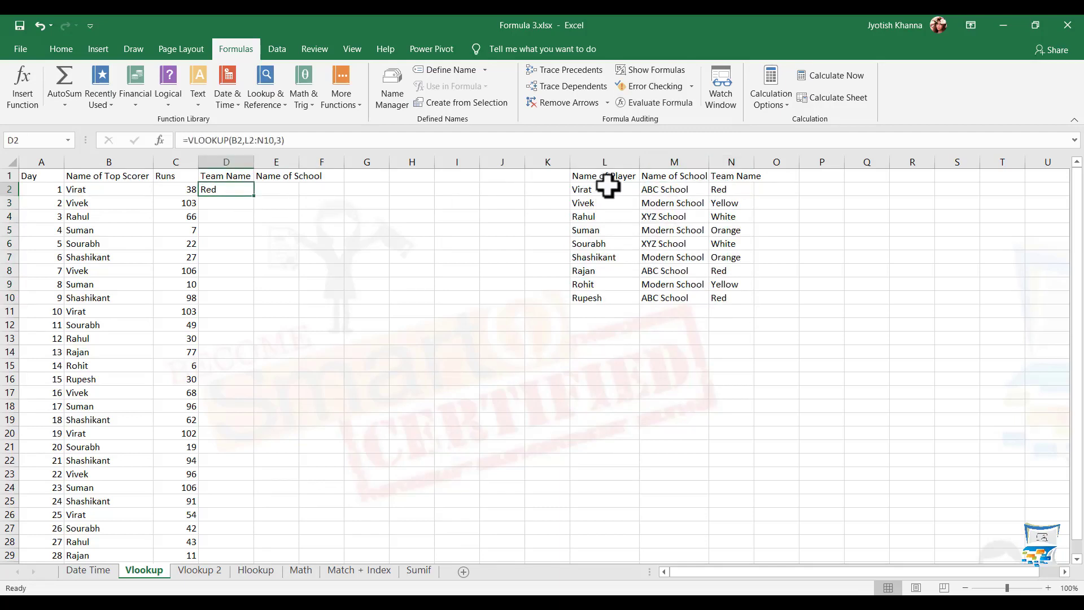
Fill the player names in L2:L10 with yellow and return to the team name formula in D2.
{"action": "left_click_drag", "start_coordinate": [612, 189], "coordinate": [613, 300]}
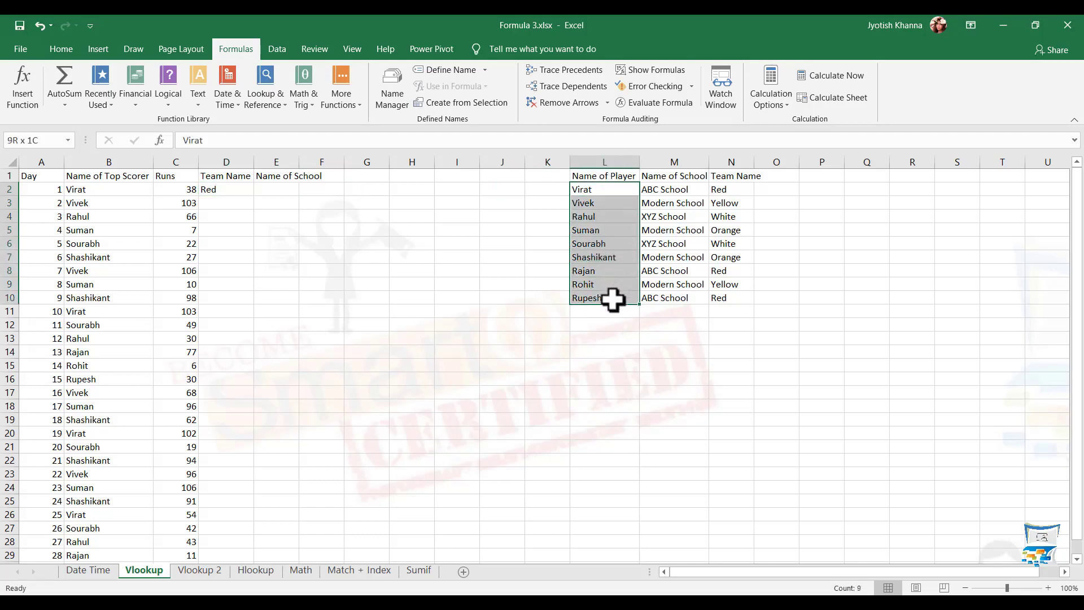
{"action": "left_click", "coordinate": [61, 49]}
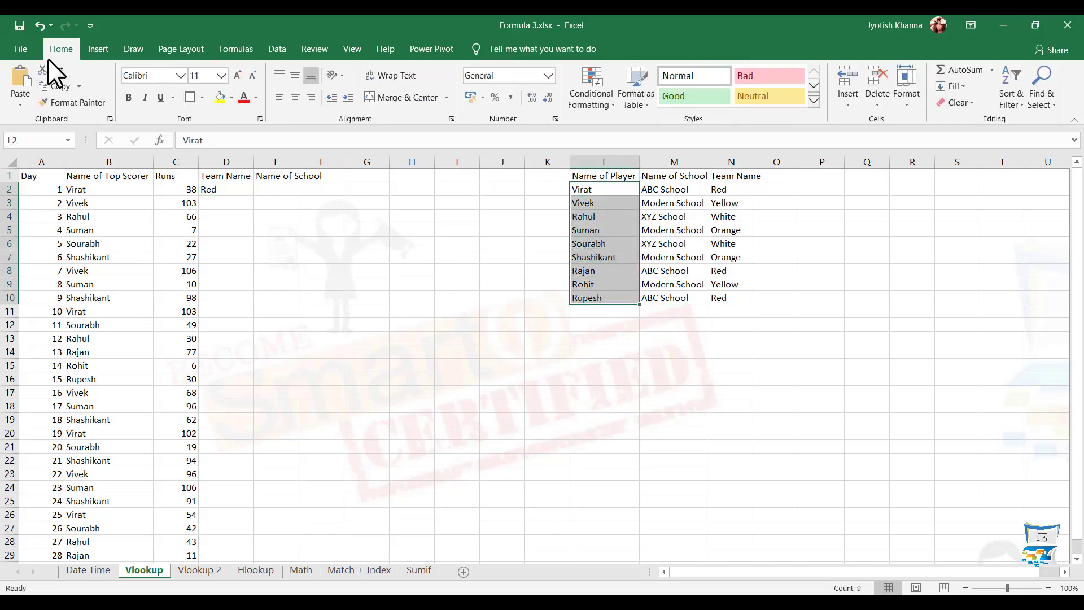
{"action": "left_click", "coordinate": [220, 98]}
{"action": "left_click", "coordinate": [672, 203]}
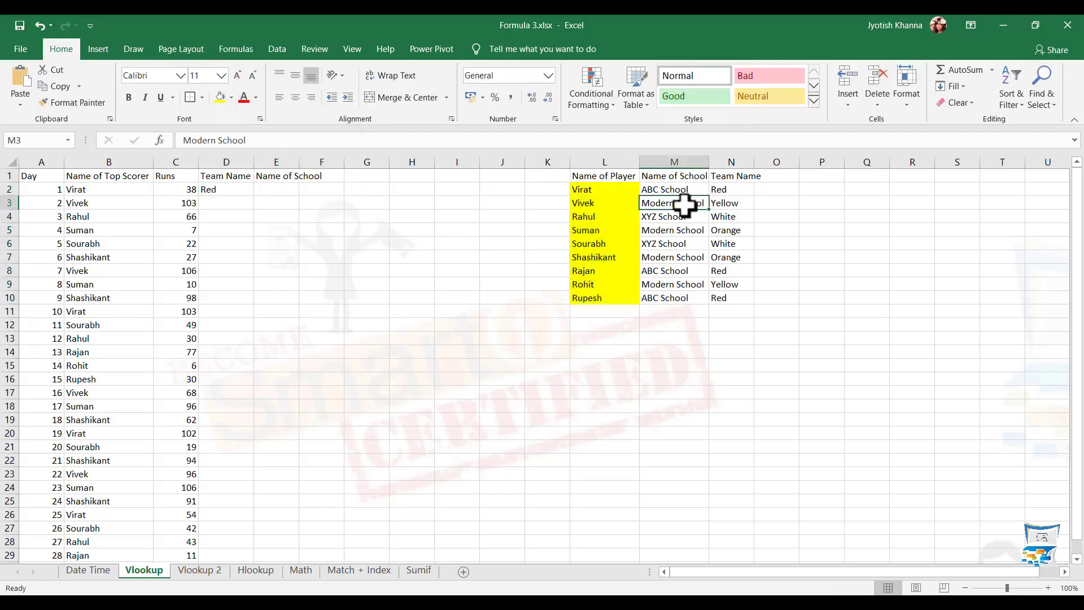
{"action": "left_click", "coordinate": [278, 191]}
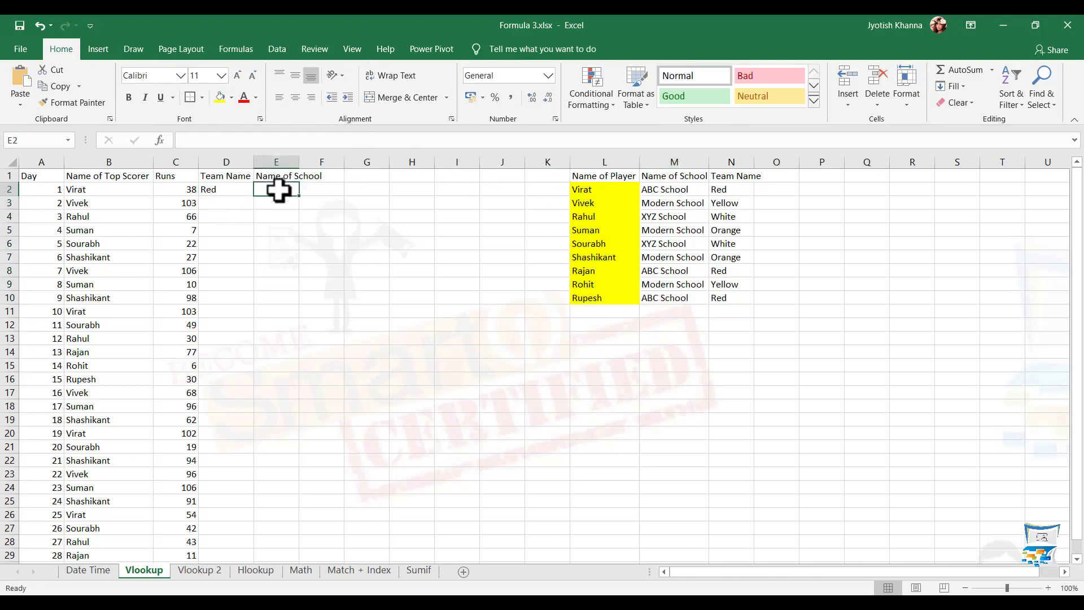
{"action": "left_click", "coordinate": [231, 190]}
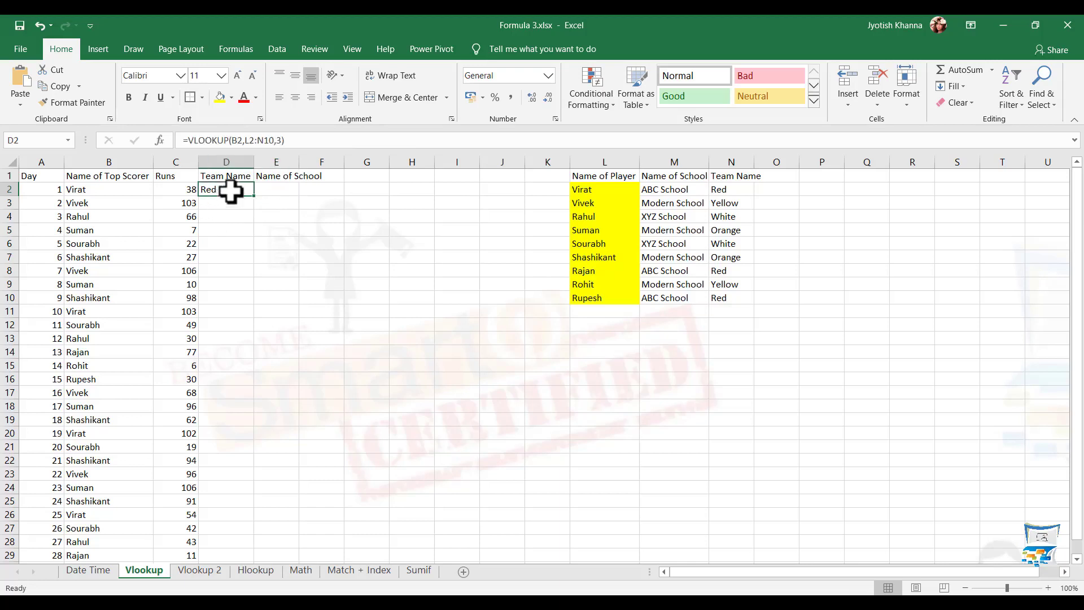